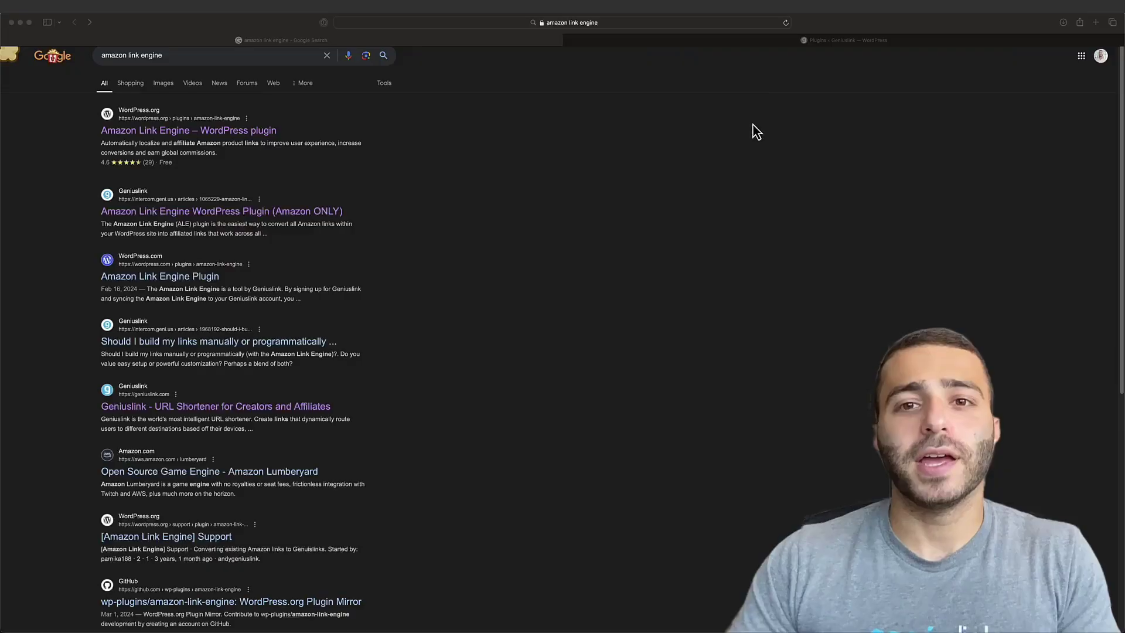
- Search the WordPress plugin directory for 'amazon link engine' to install and activate it
{"action": "left_click", "coordinate": [701, 138]}
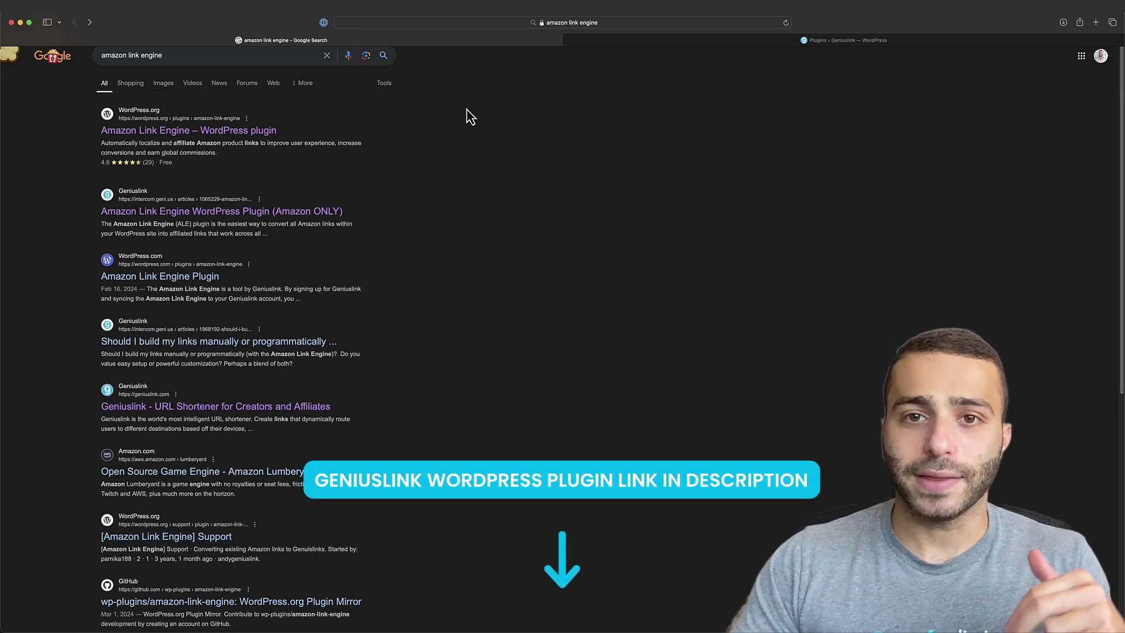
{"action": "left_click", "coordinate": [640, 43]}
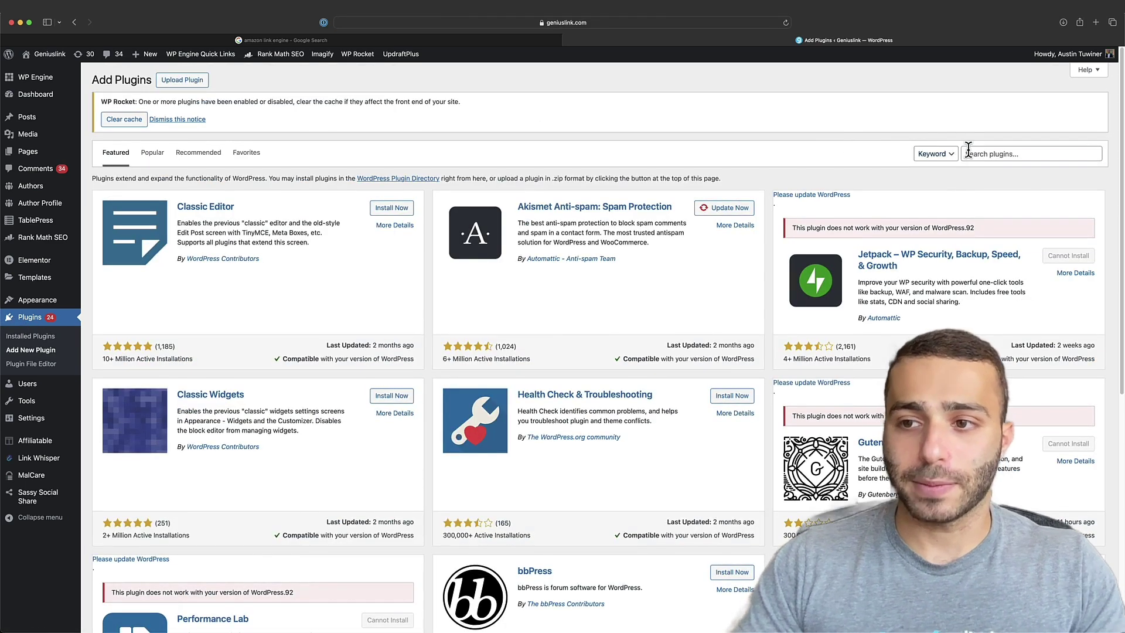
{"action": "left_click", "coordinate": [967, 153]}
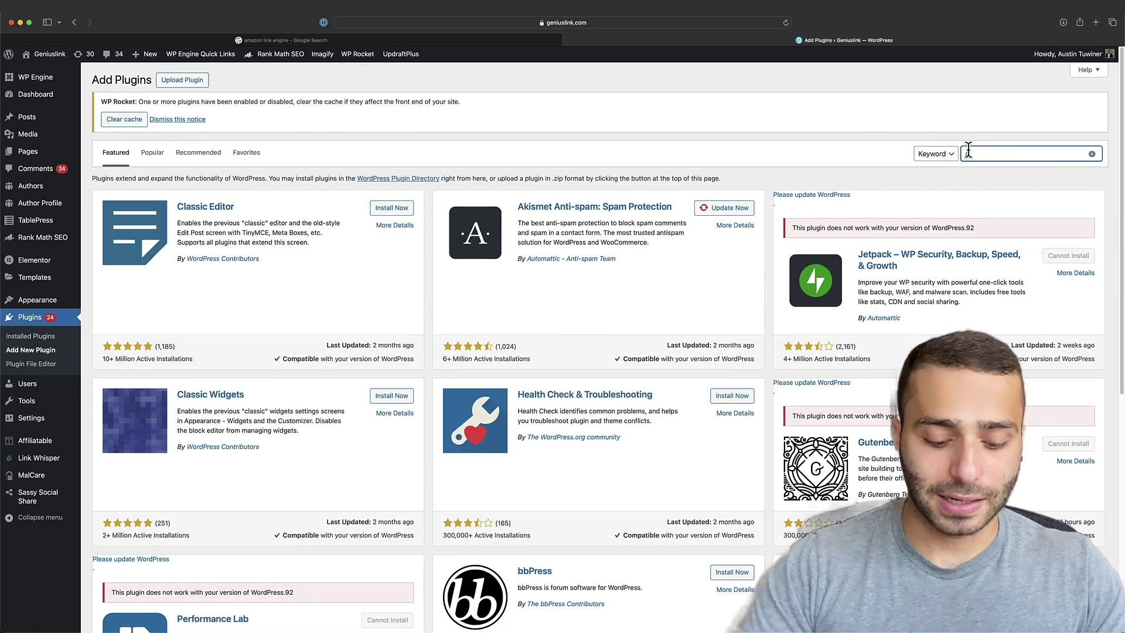
{"action": "type", "text": "amazon link engi"}
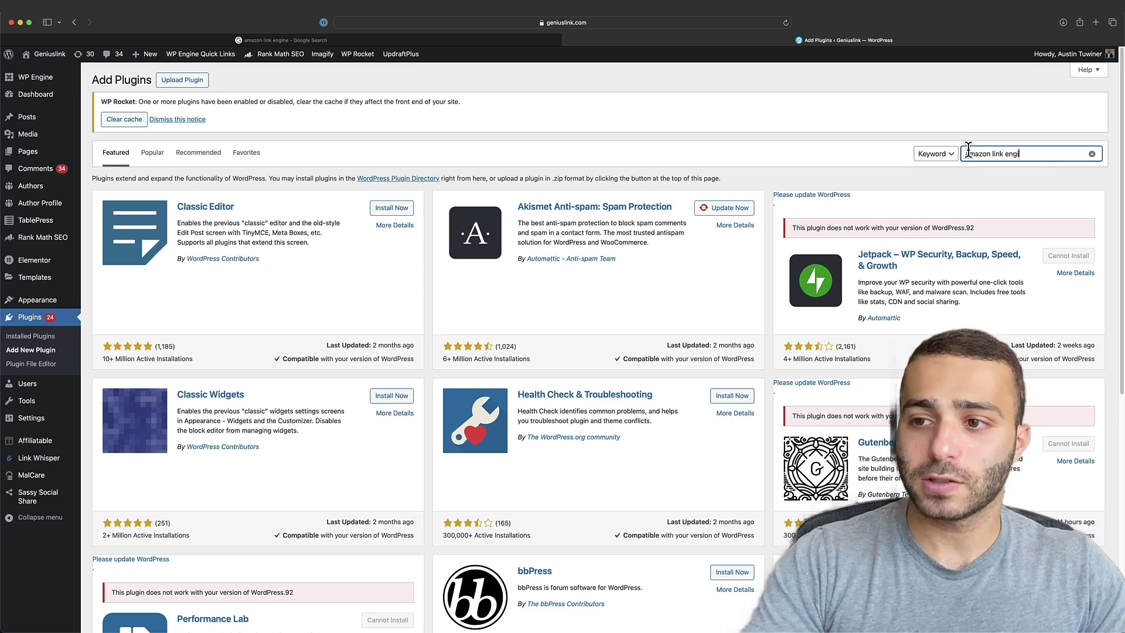
{"action": "type", "text": "ne"}
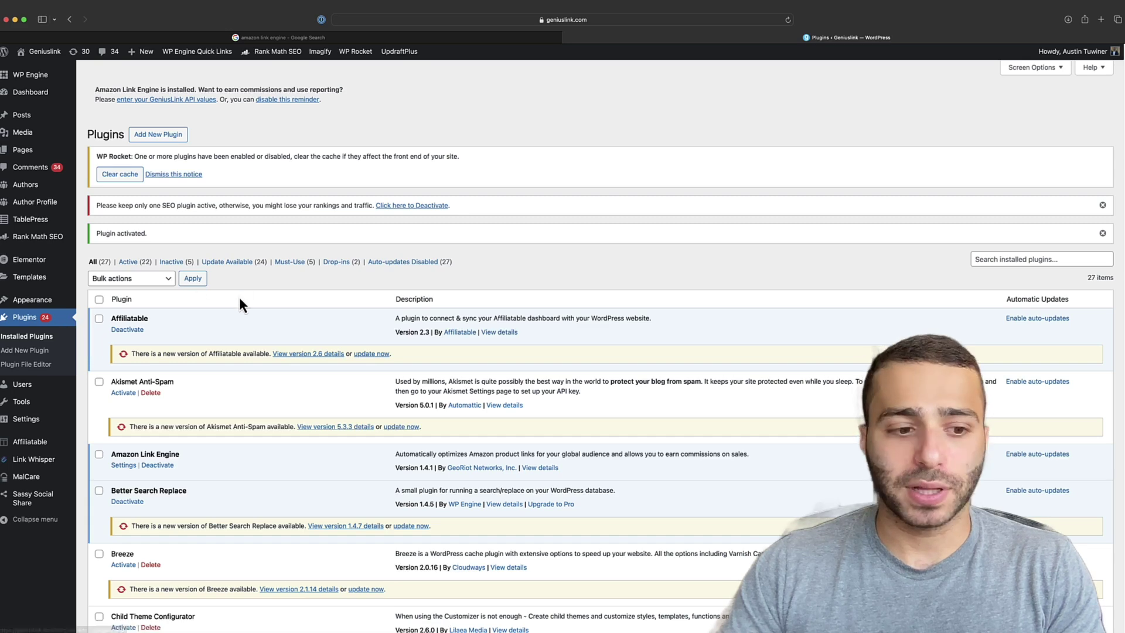
{"action": "scroll", "coordinate": [239, 299], "scroll_direction": "down", "scroll_amount": 1}
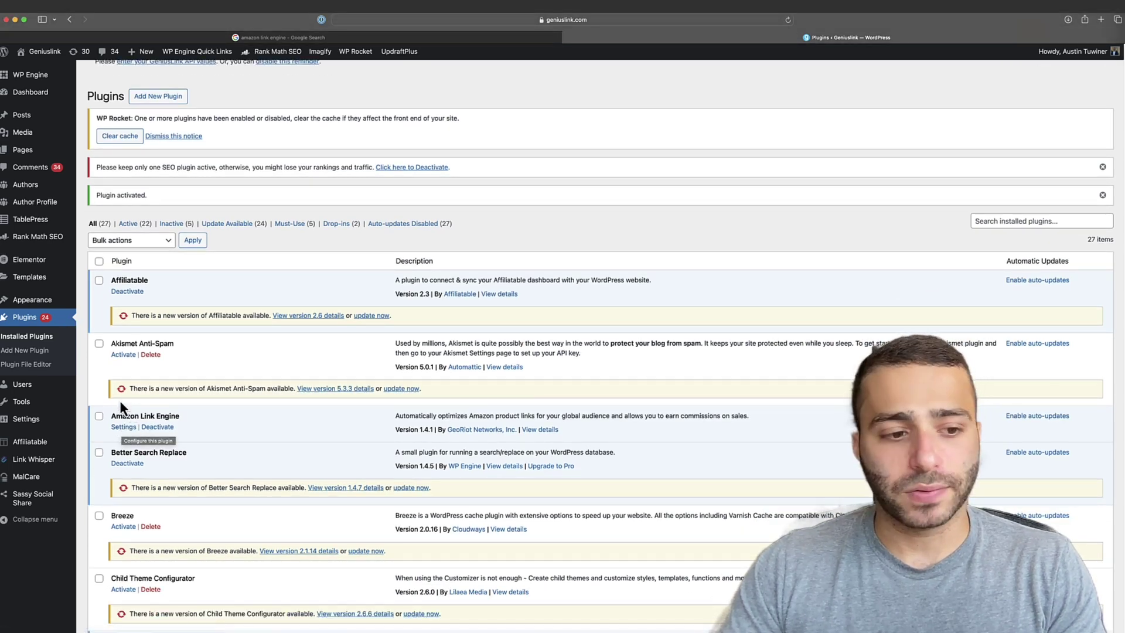
{"action": "mouse_move", "coordinate": [26, 420]}
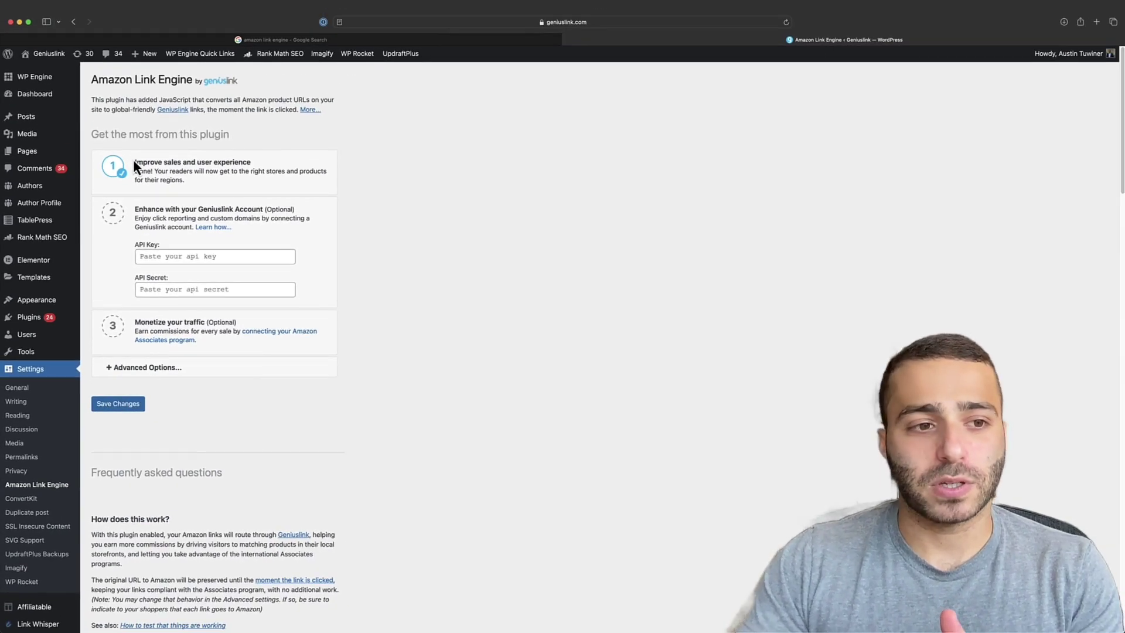
- Highlight the settings step about readers reaching their regional Amazon stores
{"action": "left_click_drag", "start_coordinate": [135, 163], "coordinate": [184, 180]}
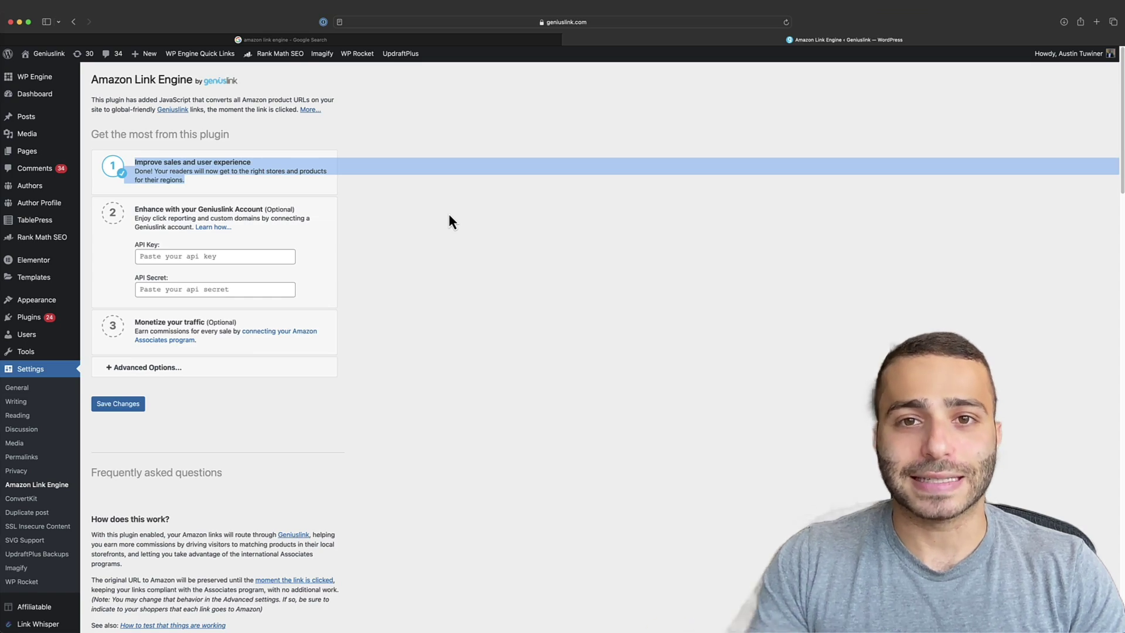
{"action": "scroll", "coordinate": [879, 198], "scroll_direction": "down", "scroll_amount": 1}
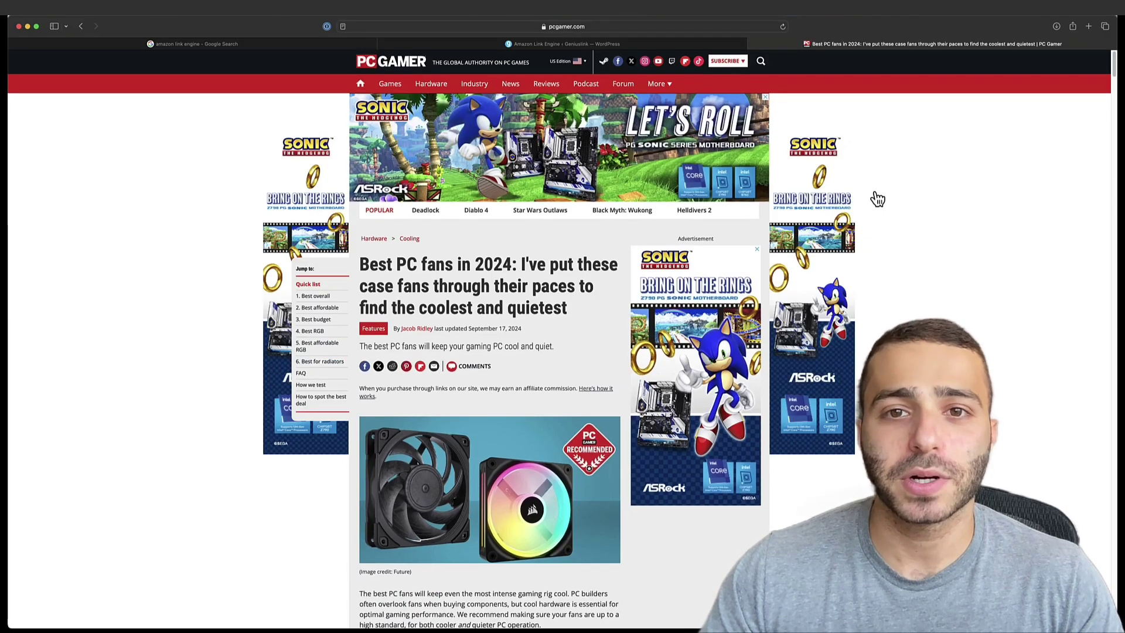
{"action": "scroll", "coordinate": [879, 199], "scroll_direction": "down", "scroll_amount": 2}
{"action": "scroll", "coordinate": [878, 199], "scroll_direction": "down", "scroll_amount": 2}
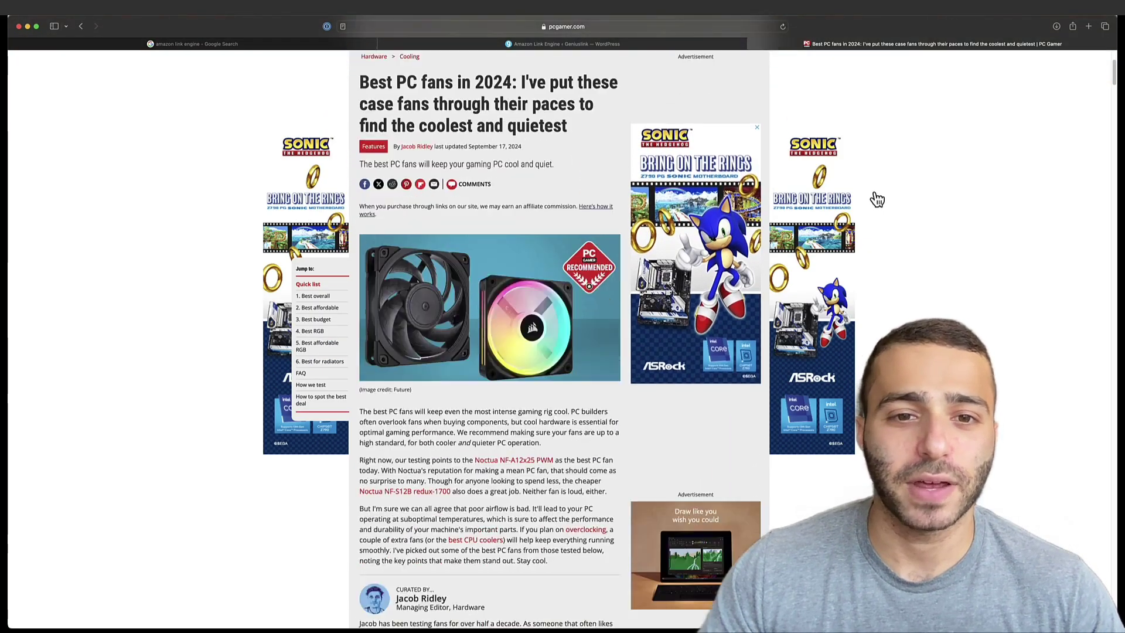
{"action": "scroll", "coordinate": [878, 199], "scroll_direction": "down", "scroll_amount": 2}
{"action": "scroll", "coordinate": [879, 198], "scroll_direction": "down", "scroll_amount": 2}
{"action": "scroll", "coordinate": [878, 199], "scroll_direction": "down", "scroll_amount": 3}
{"action": "scroll", "coordinate": [877, 198], "scroll_direction": "down", "scroll_amount": 3}
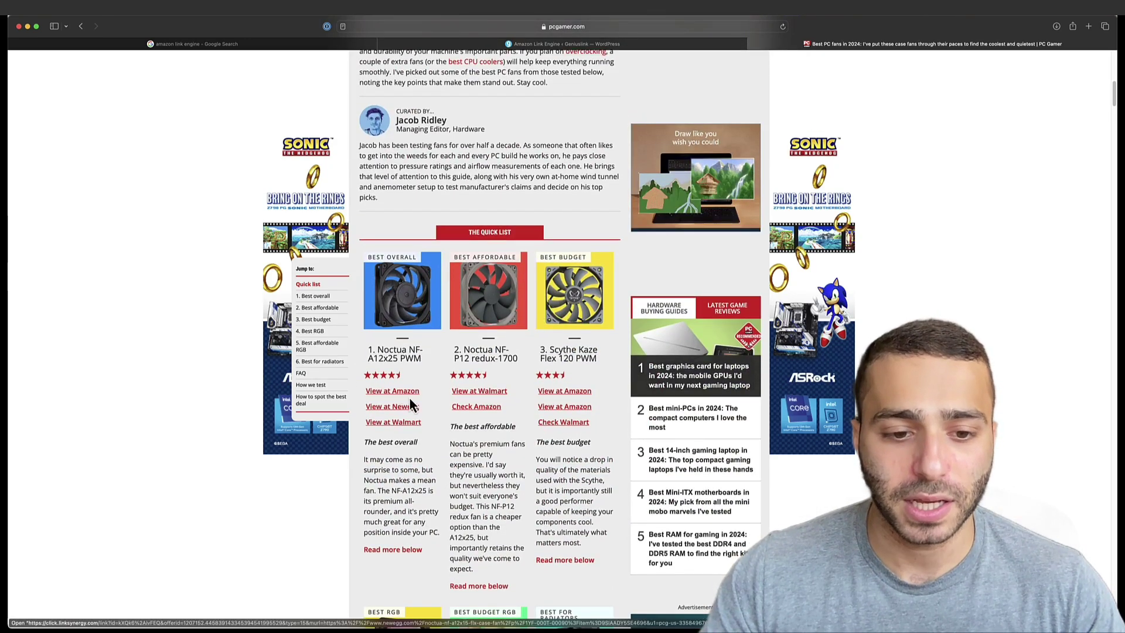
- Follow the first fan's Amazon link normally, then via a Canadian VPN, and return to the plugin settings
{"action": "left_click", "coordinate": [396, 391]}
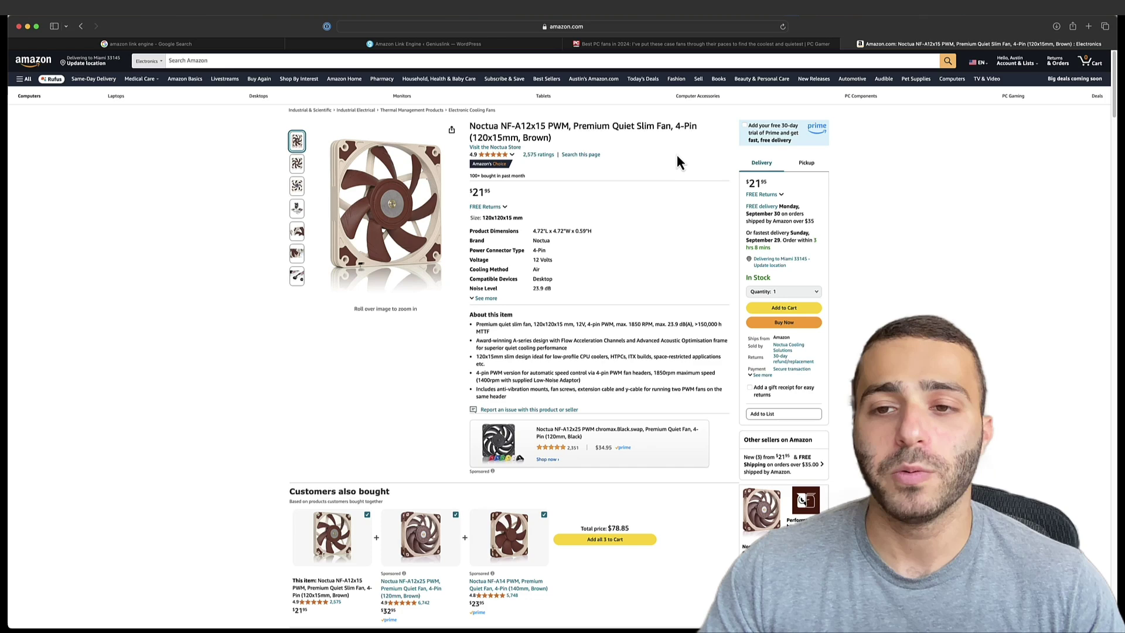
{"action": "left_click", "coordinate": [683, 48]}
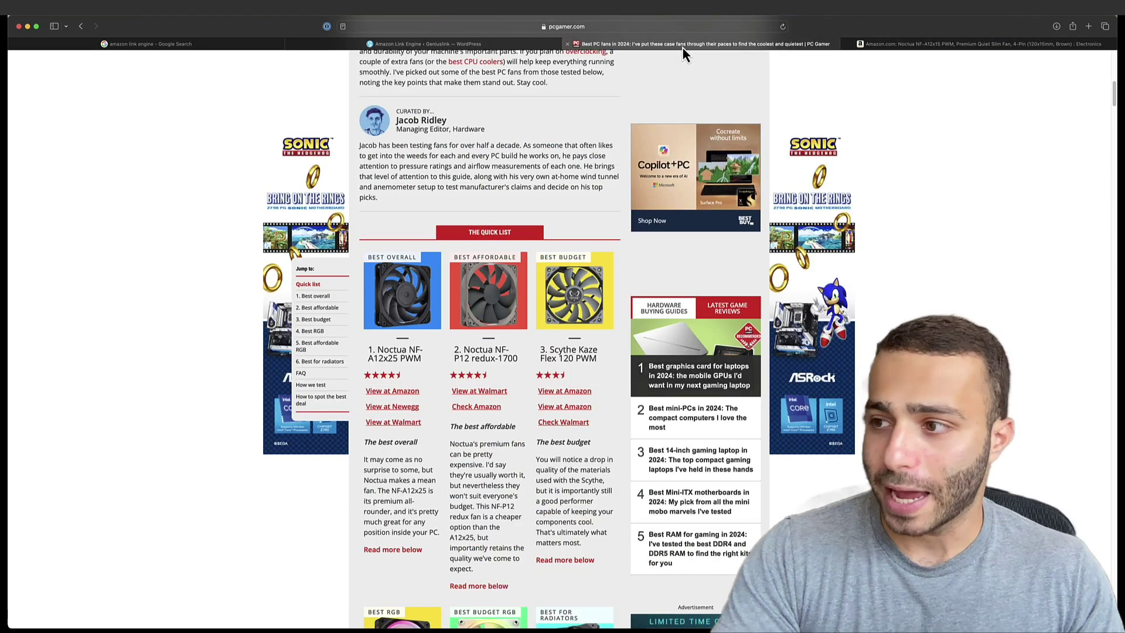
{"action": "key", "text": "super+Tab"}
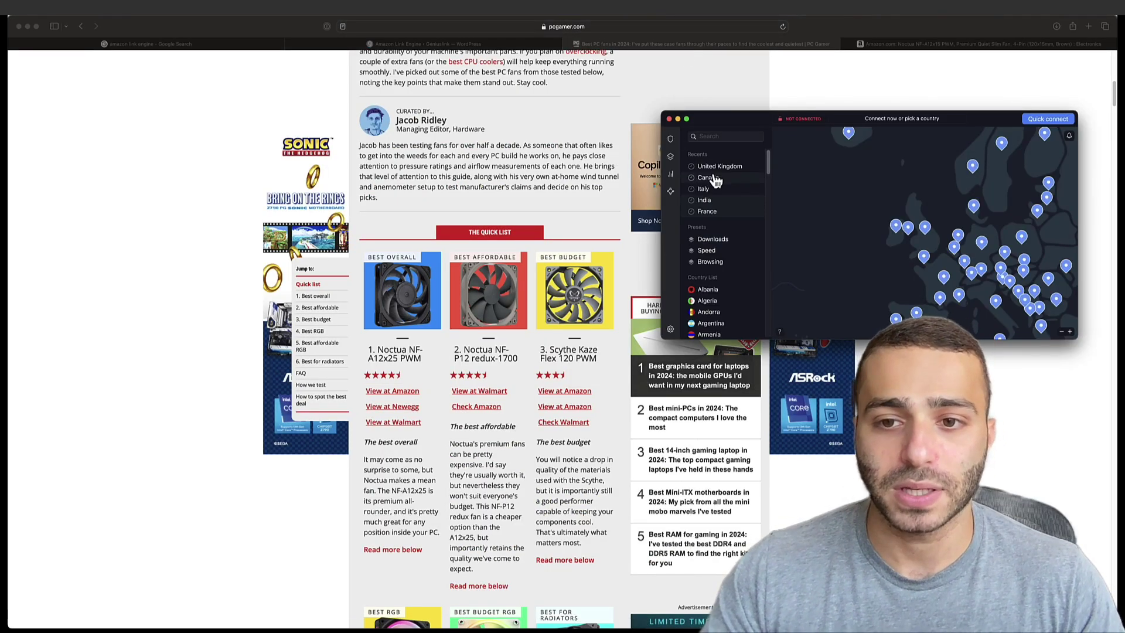
{"action": "left_click", "coordinate": [709, 178]}
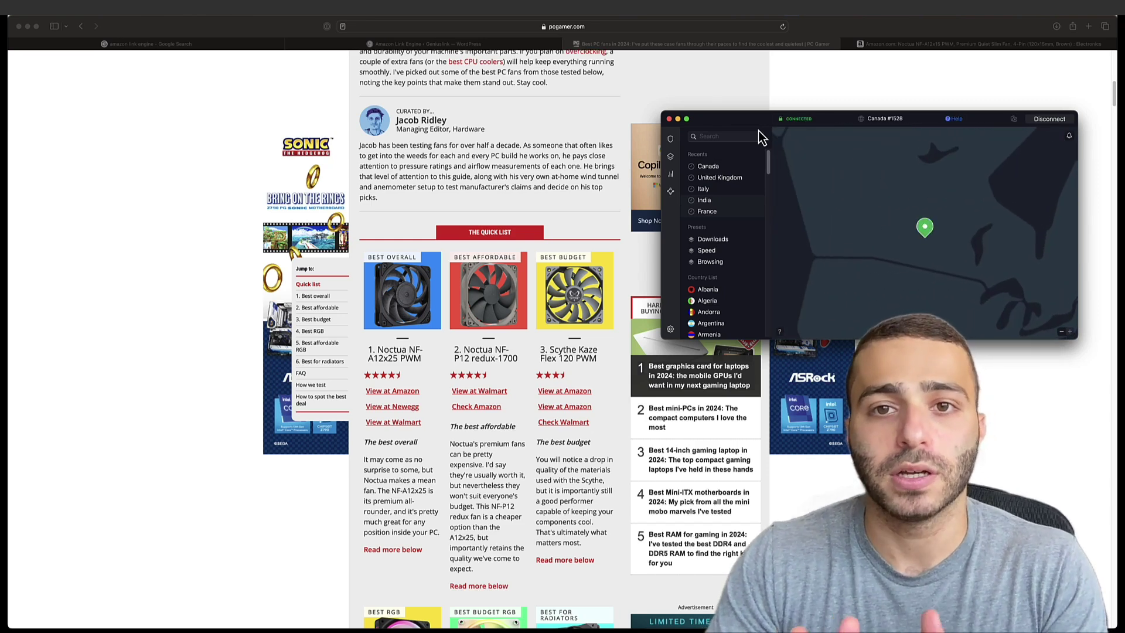
{"action": "left_click", "coordinate": [495, 162]}
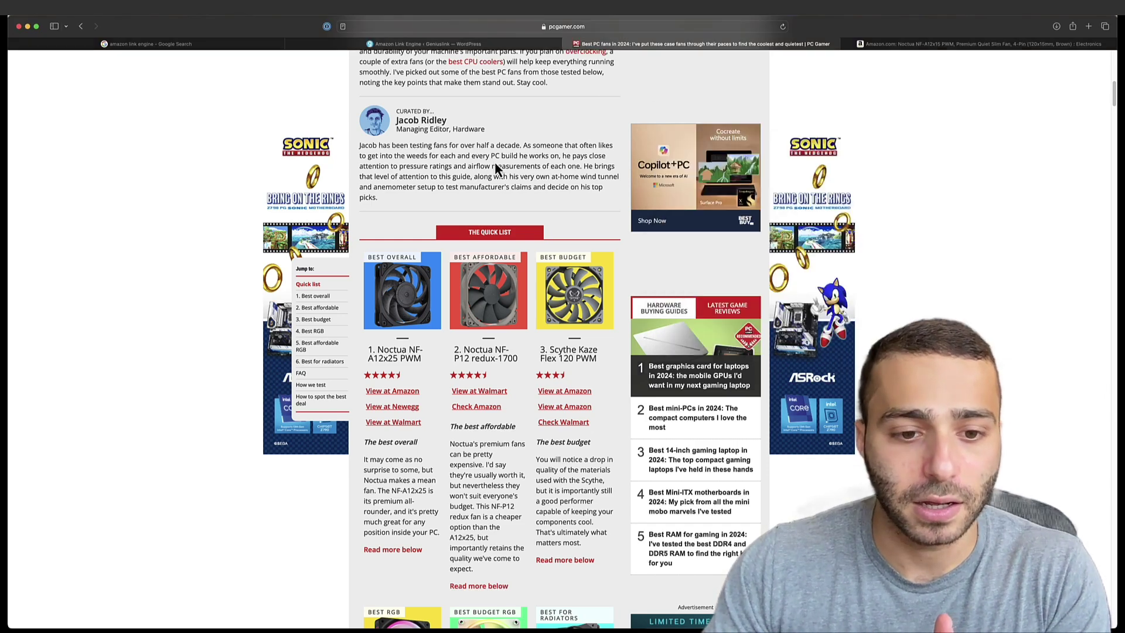
{"action": "left_click", "coordinate": [405, 384]}
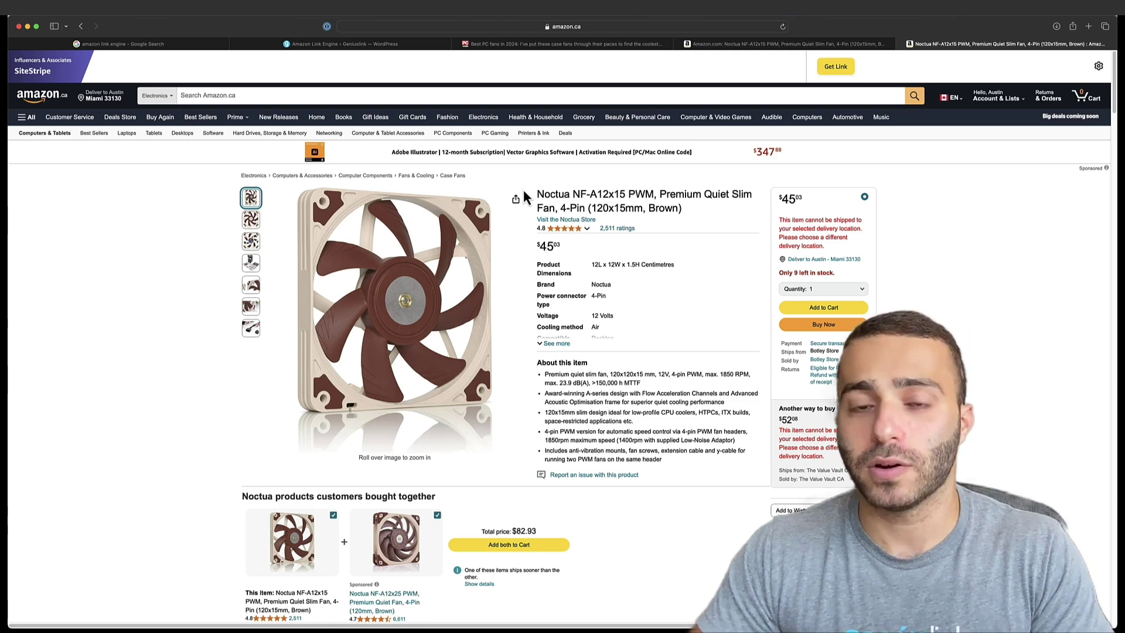
{"action": "left_click", "coordinate": [320, 44]}
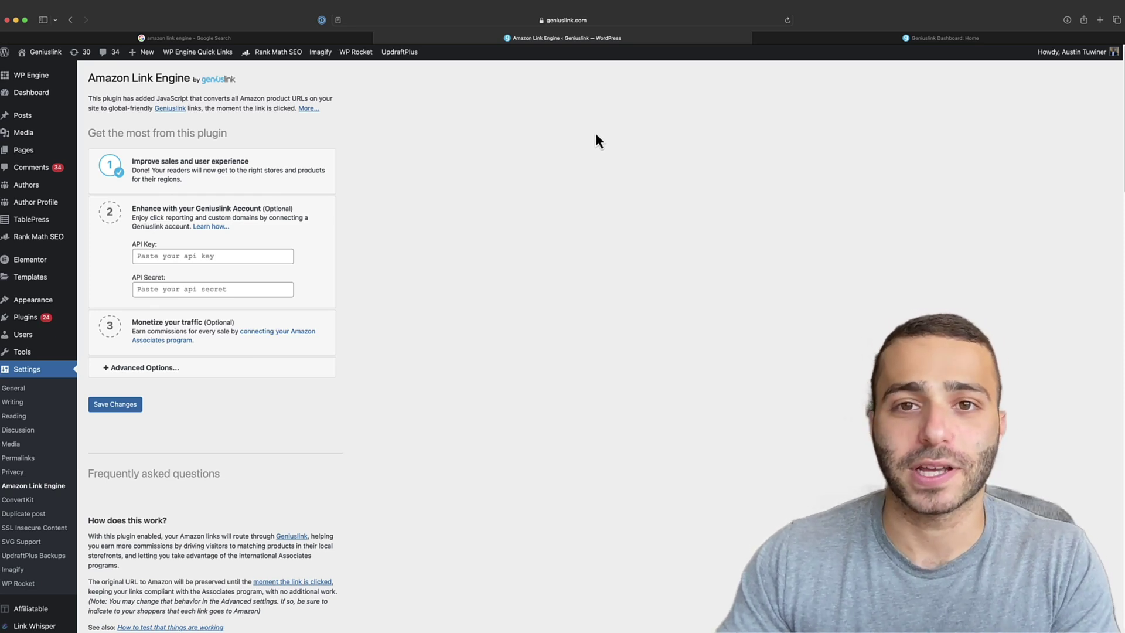
- Copy the API key from Geniuslink Tools into the plugin's API Key field
{"action": "left_click", "coordinate": [824, 41]}
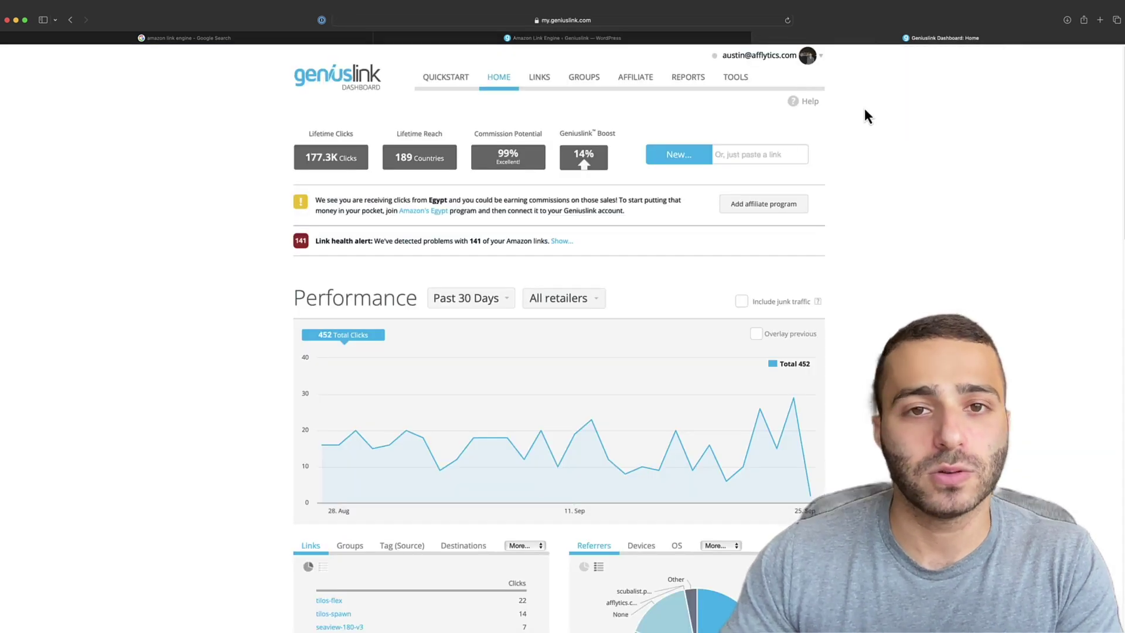
{"action": "left_click", "coordinate": [735, 103]}
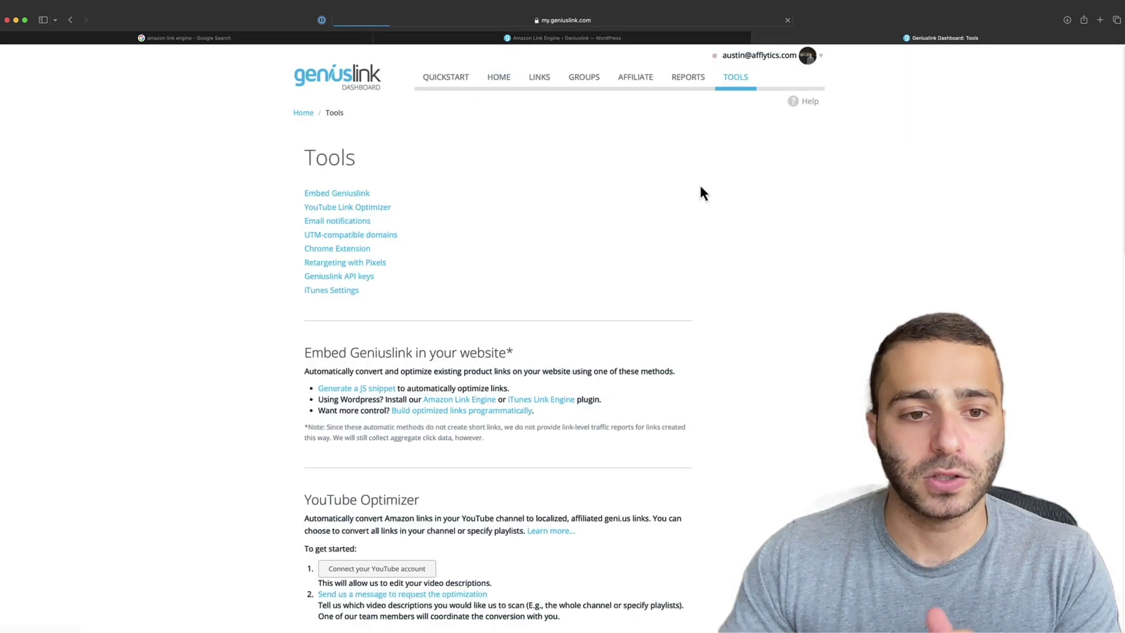
{"action": "left_click", "coordinate": [357, 284]}
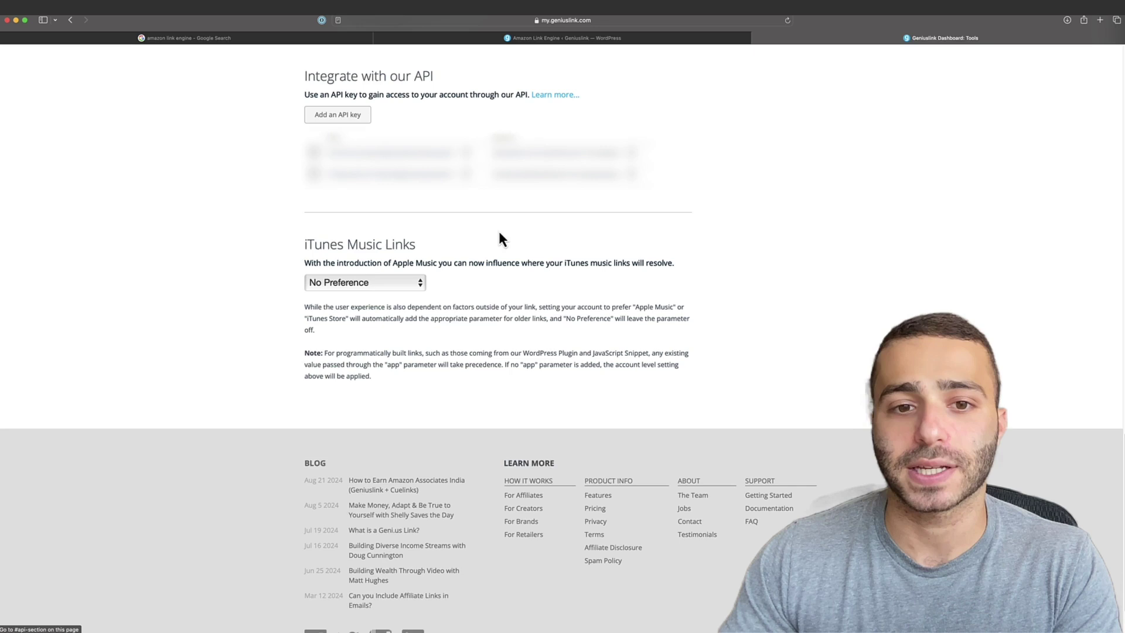
{"action": "scroll", "coordinate": [684, 176], "scroll_direction": "up", "scroll_amount": 1}
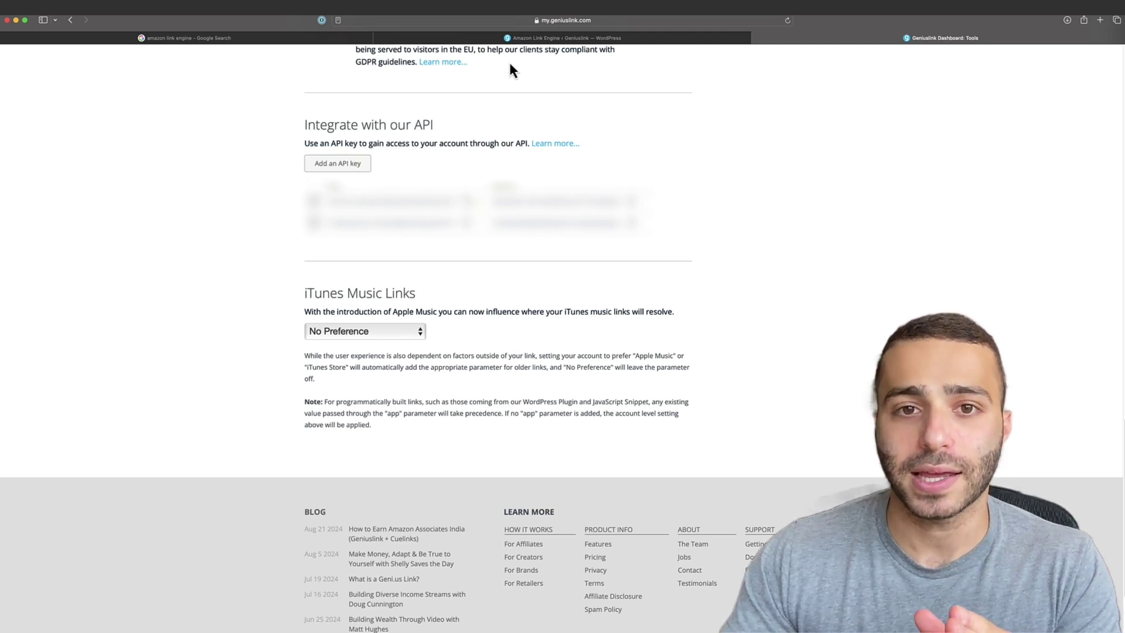
{"action": "left_click", "coordinate": [509, 38]}
{"action": "left_click", "coordinate": [220, 255]}
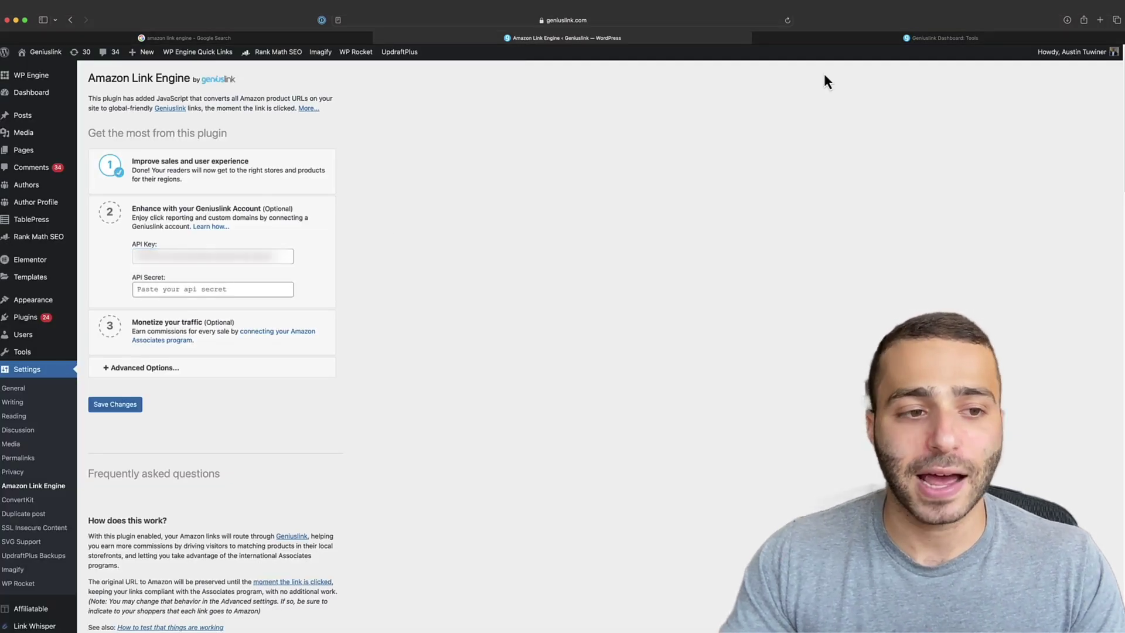
- Copy the API secret from Geniuslink and paste it into the plugin's API Secret field
{"action": "left_click", "coordinate": [907, 39]}
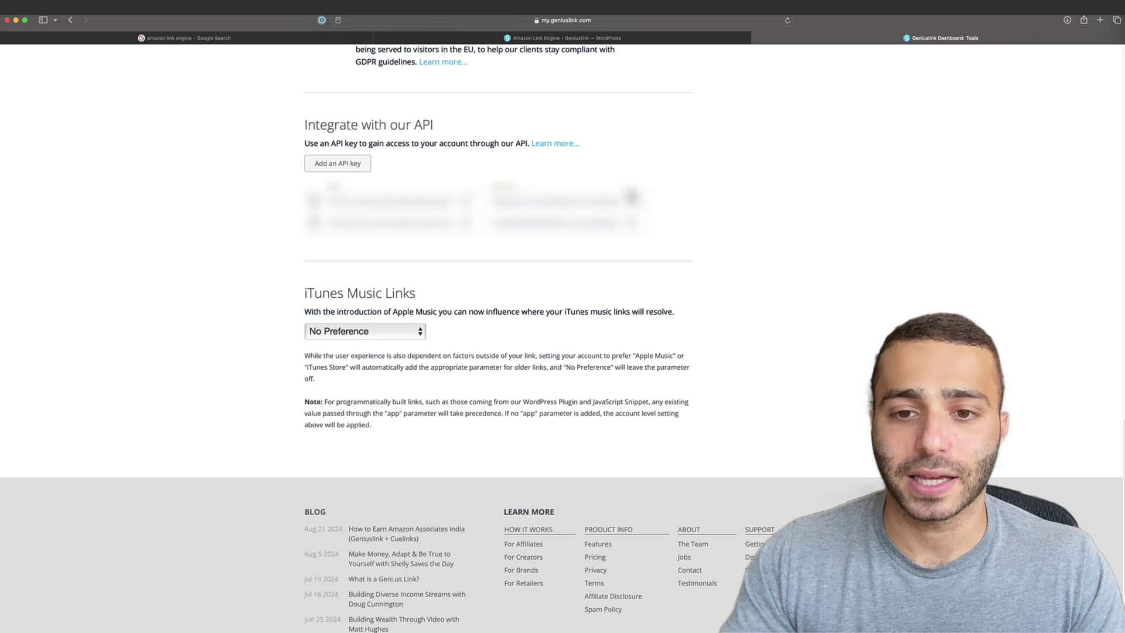
{"action": "left_click", "coordinate": [591, 39]}
{"action": "left_click", "coordinate": [260, 289]}
{"action": "key", "text": "super+v"}
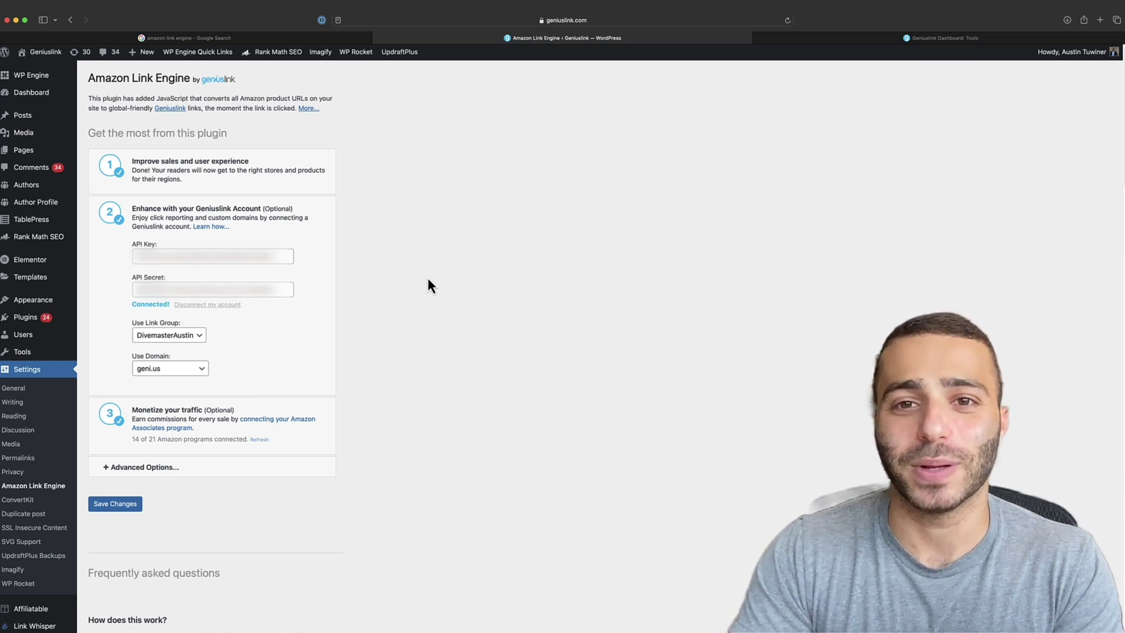
- Save the Amazon Link Engine settings and highlight the 14 of 21 connected programs count
{"action": "left_click", "coordinate": [119, 505]}
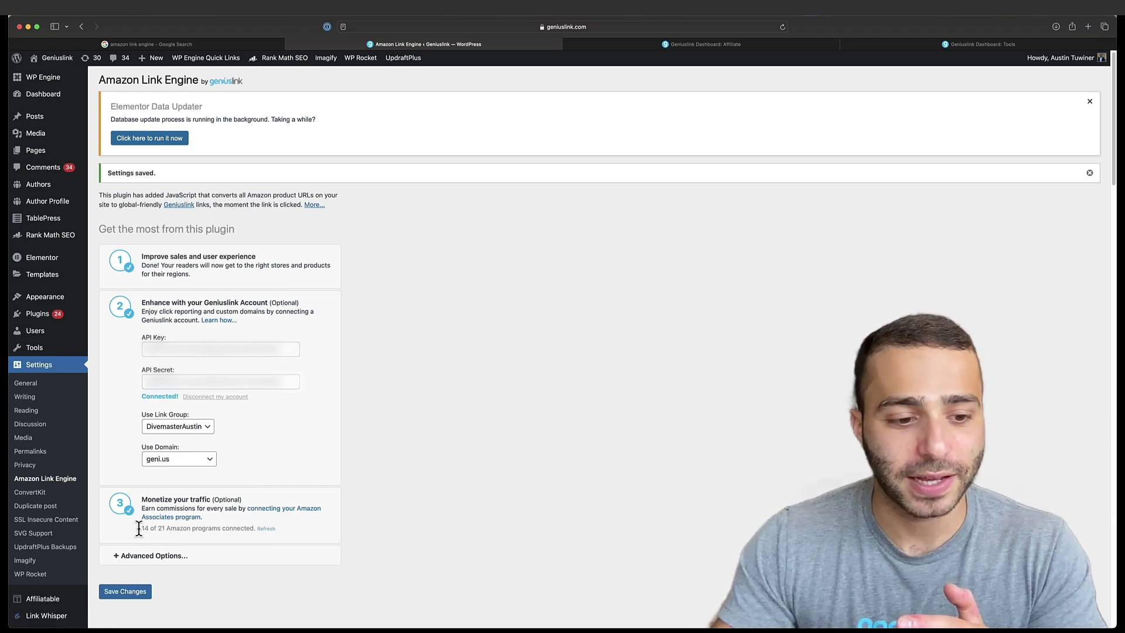
{"action": "left_click_drag", "start_coordinate": [141, 528], "coordinate": [276, 528]}
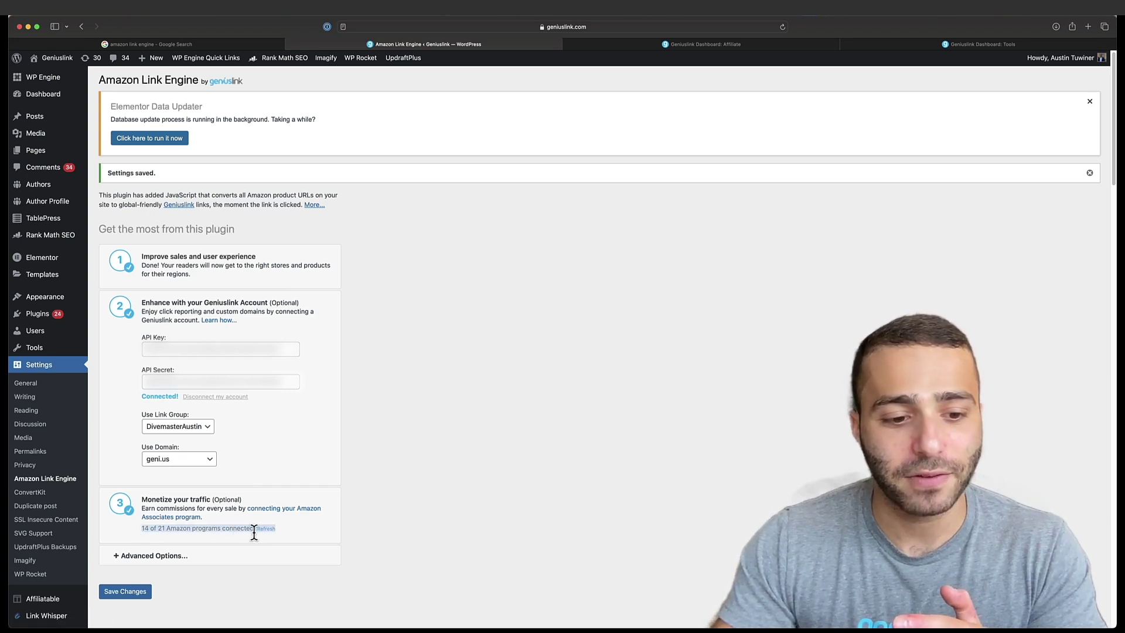
- Add a new Geniuslink affiliate program and choose Amazon Canada, ready for its tracking ID
{"action": "left_click", "coordinate": [374, 475]}
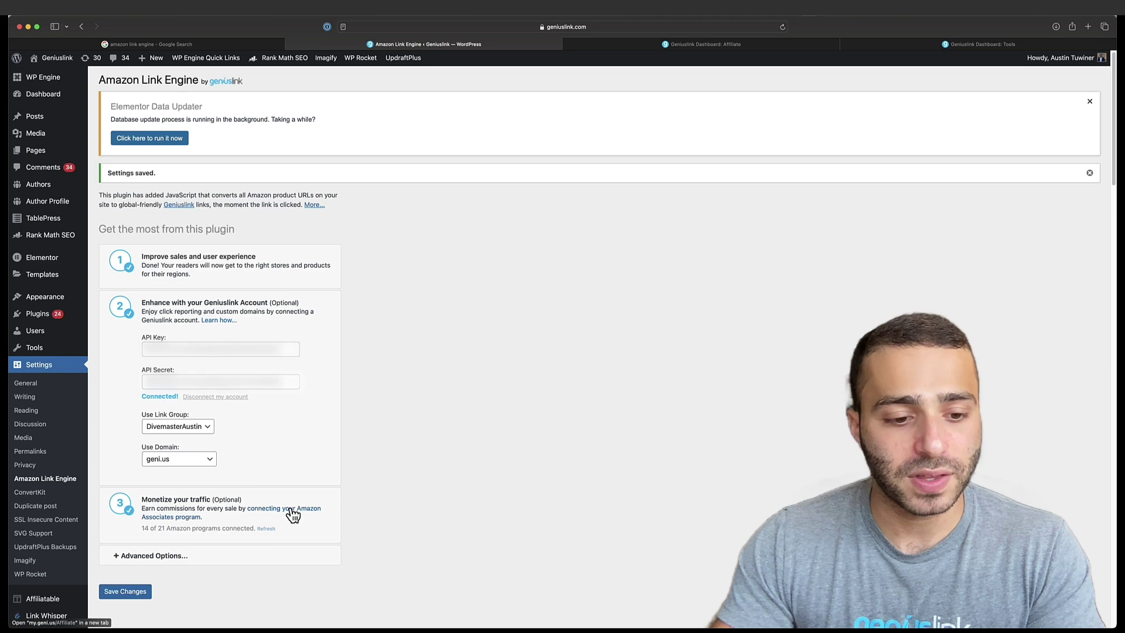
{"action": "left_click", "coordinate": [293, 516]}
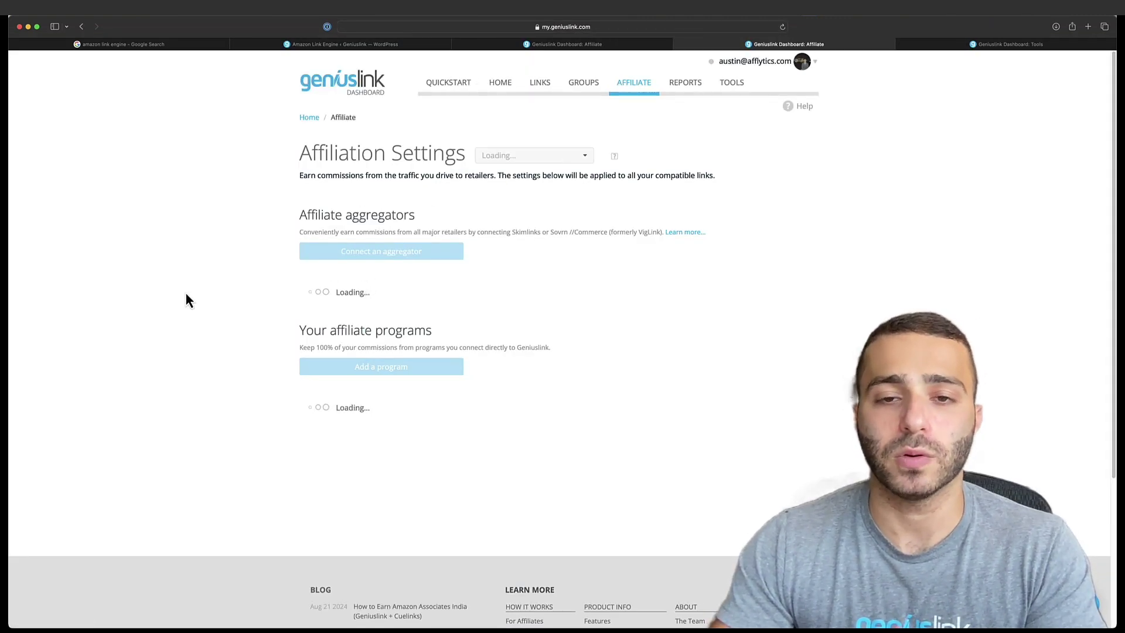
{"action": "scroll", "coordinate": [185, 291], "scroll_direction": "down", "scroll_amount": 2}
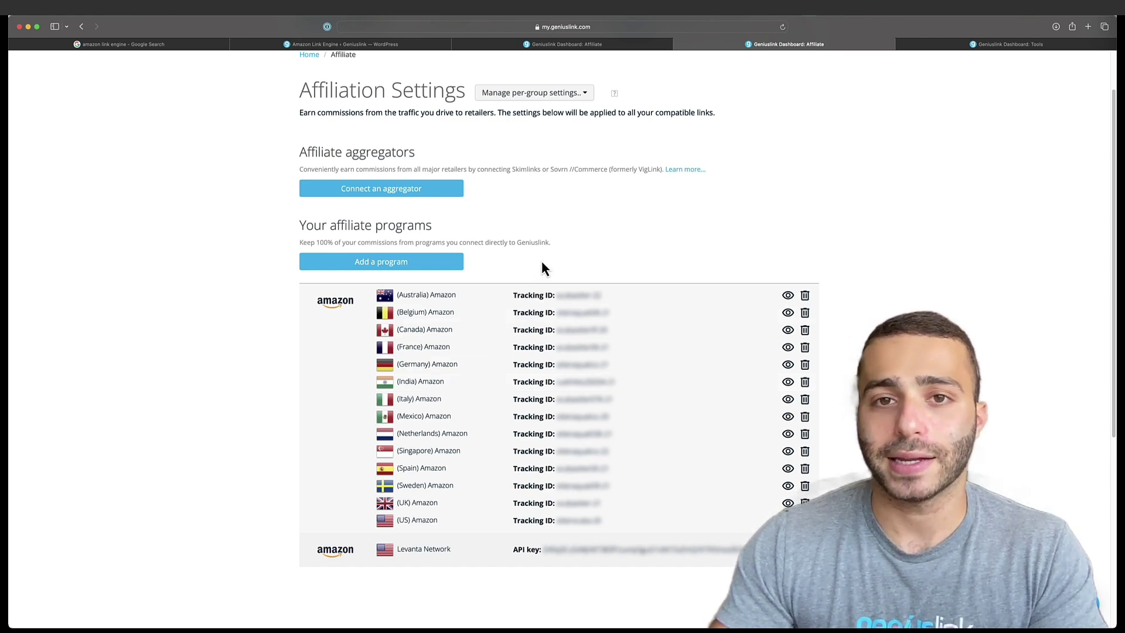
{"action": "left_click", "coordinate": [407, 267]}
{"action": "left_click", "coordinate": [461, 178]}
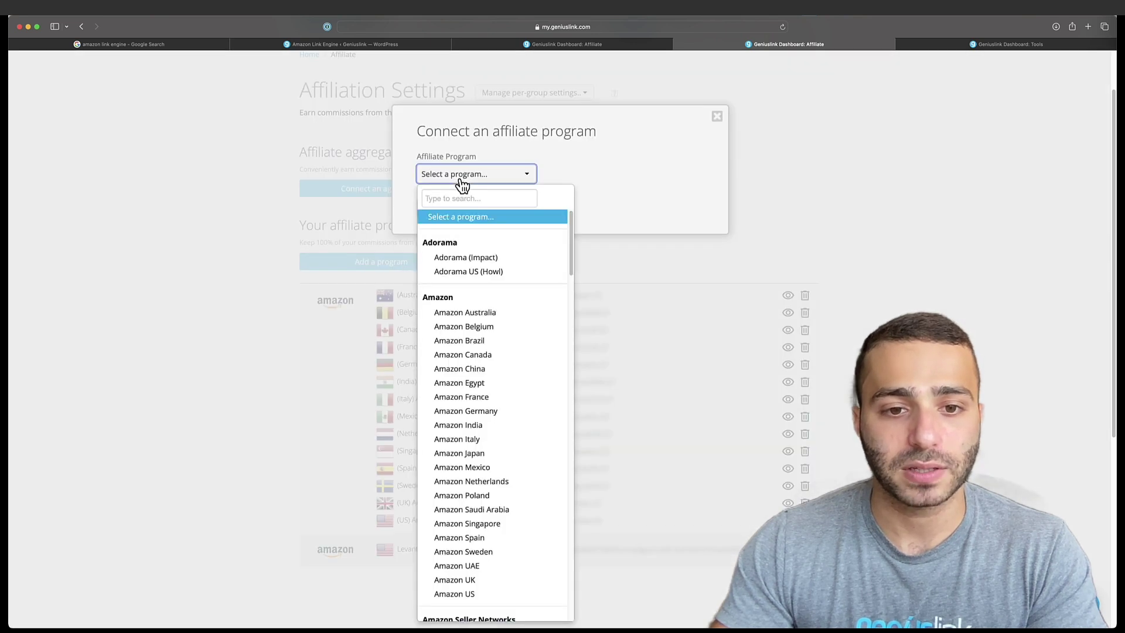
{"action": "left_click", "coordinate": [480, 356]}
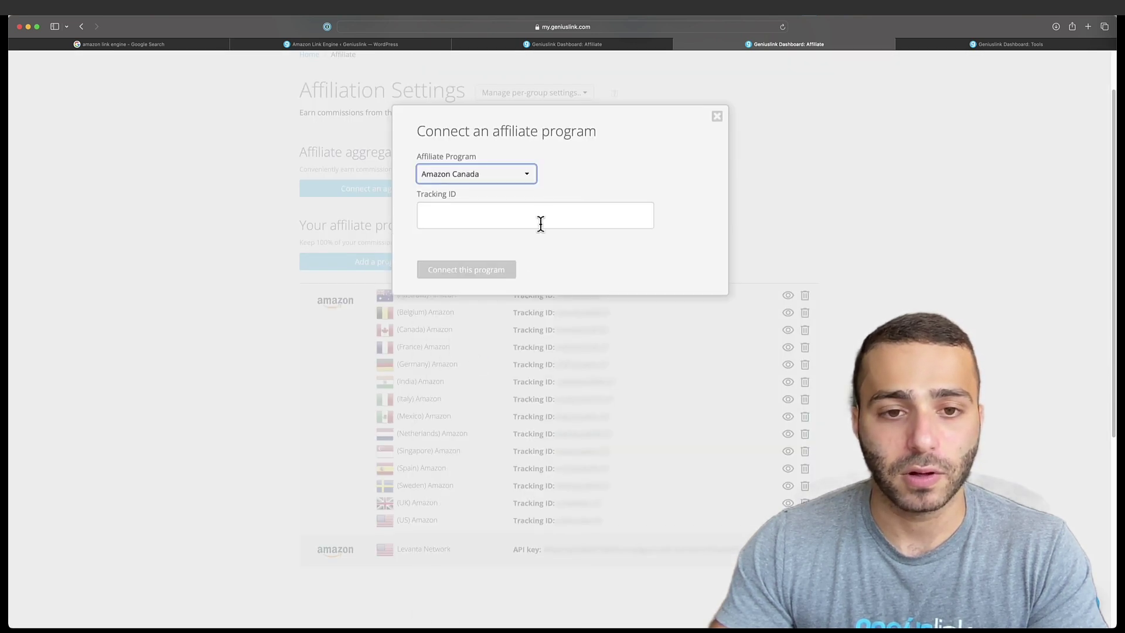
{"action": "left_click", "coordinate": [542, 213]}
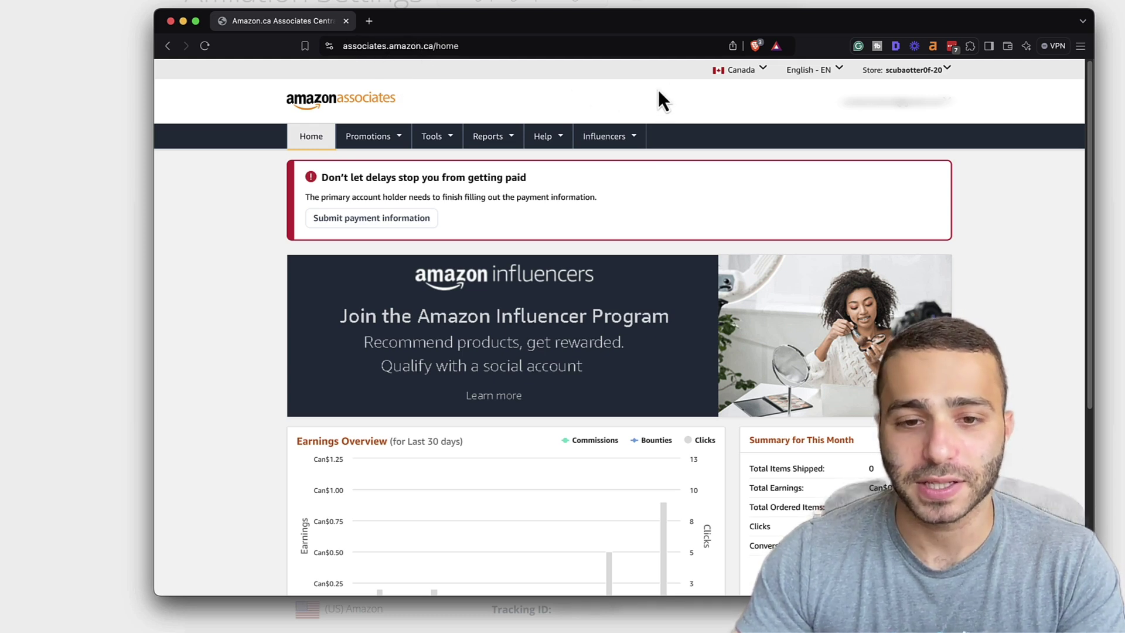
- In Amazon.ca Associates Central, select the current tracking ID from Manage Your Tracking IDs
{"action": "left_click", "coordinate": [891, 103]}
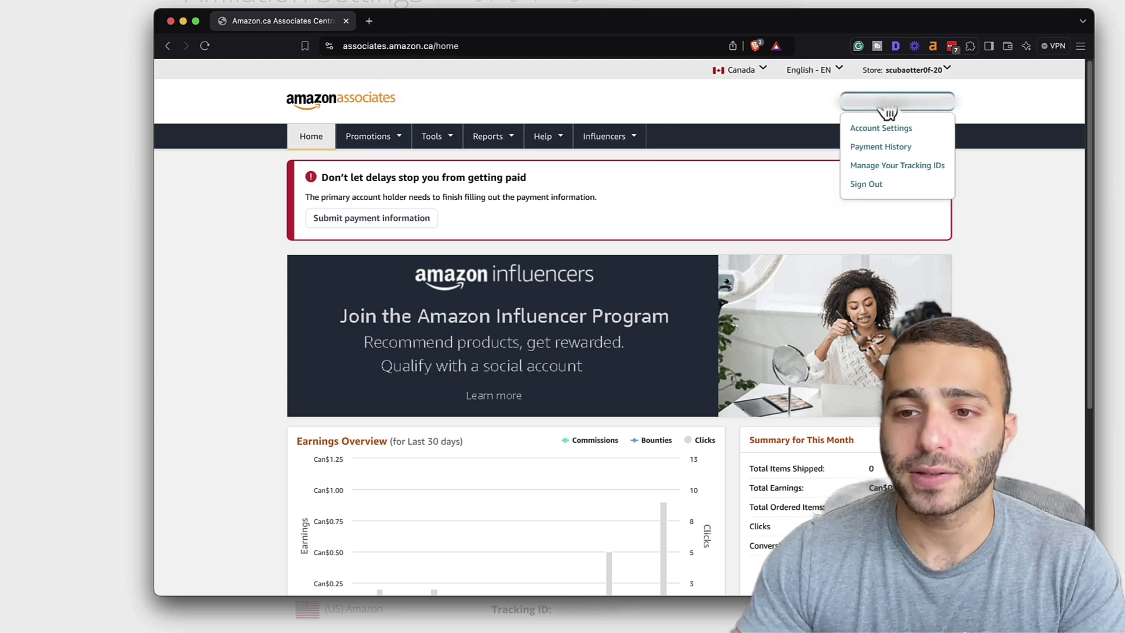
{"action": "left_click", "coordinate": [896, 165]}
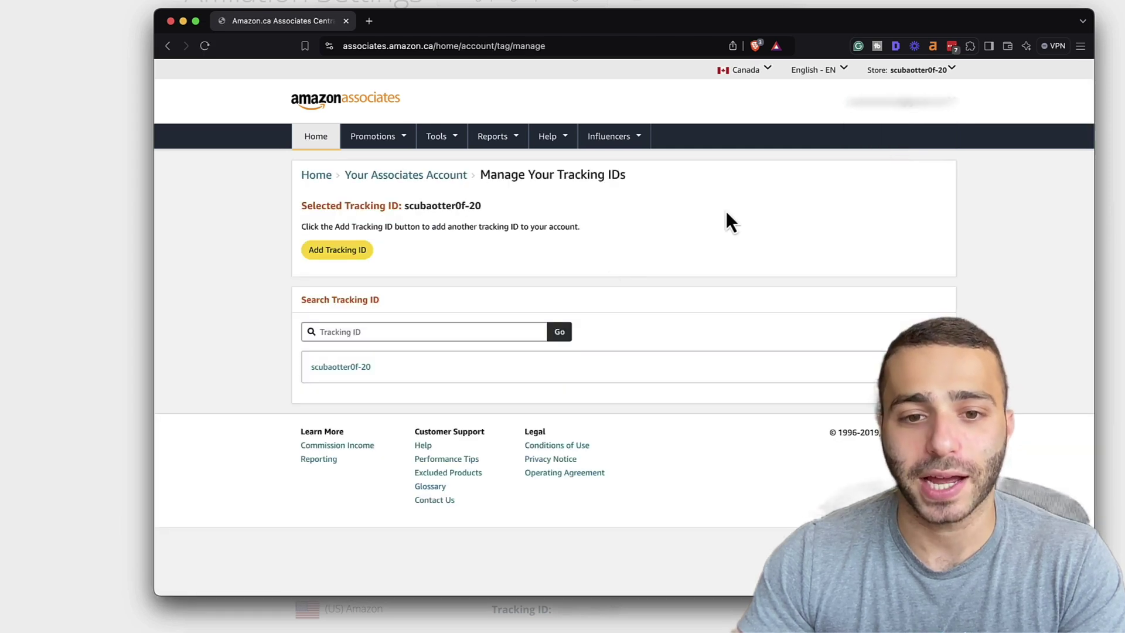
{"action": "left_click_drag", "start_coordinate": [484, 206], "coordinate": [402, 208]}
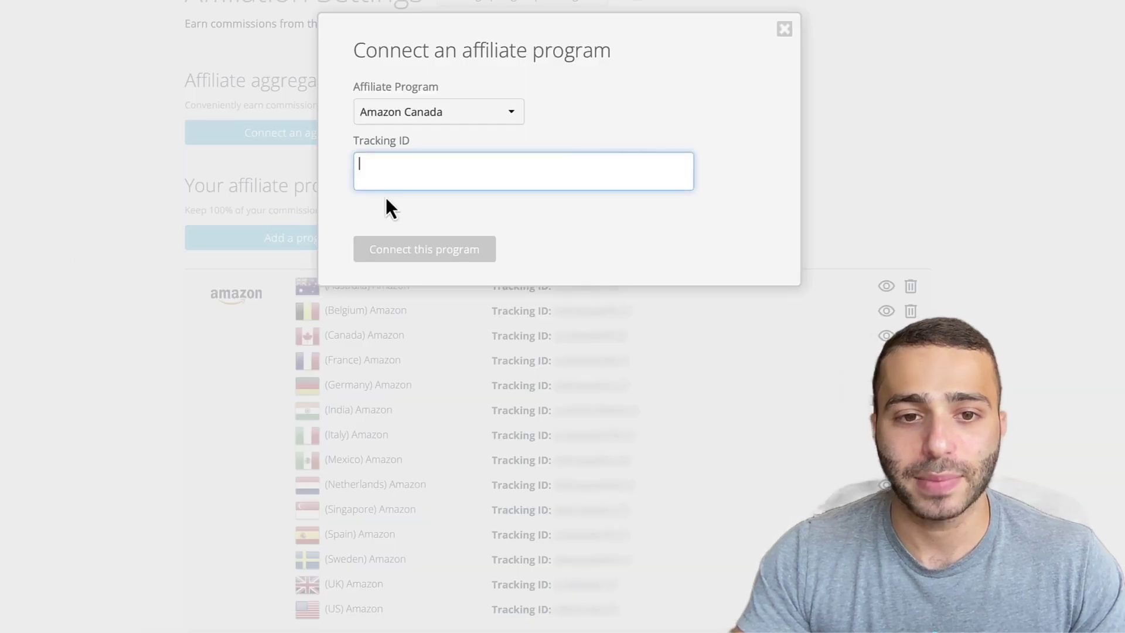
- Paste the Canadian tracking ID and connect the Amazon Canada program
{"action": "key", "text": "ctrl+v"}
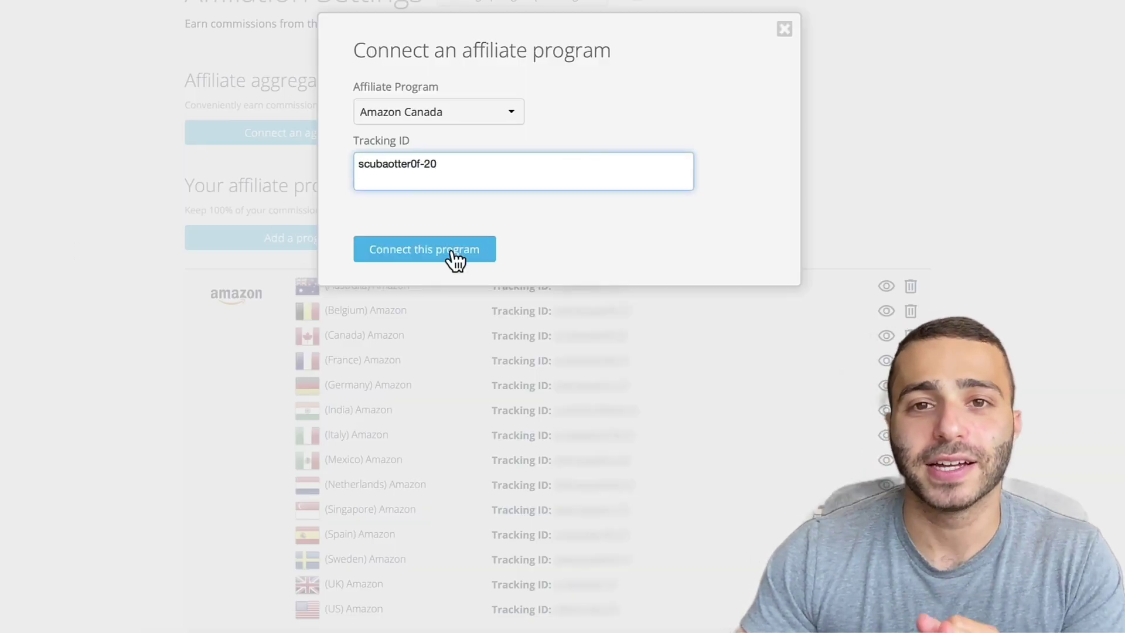
{"action": "left_click", "coordinate": [446, 256]}
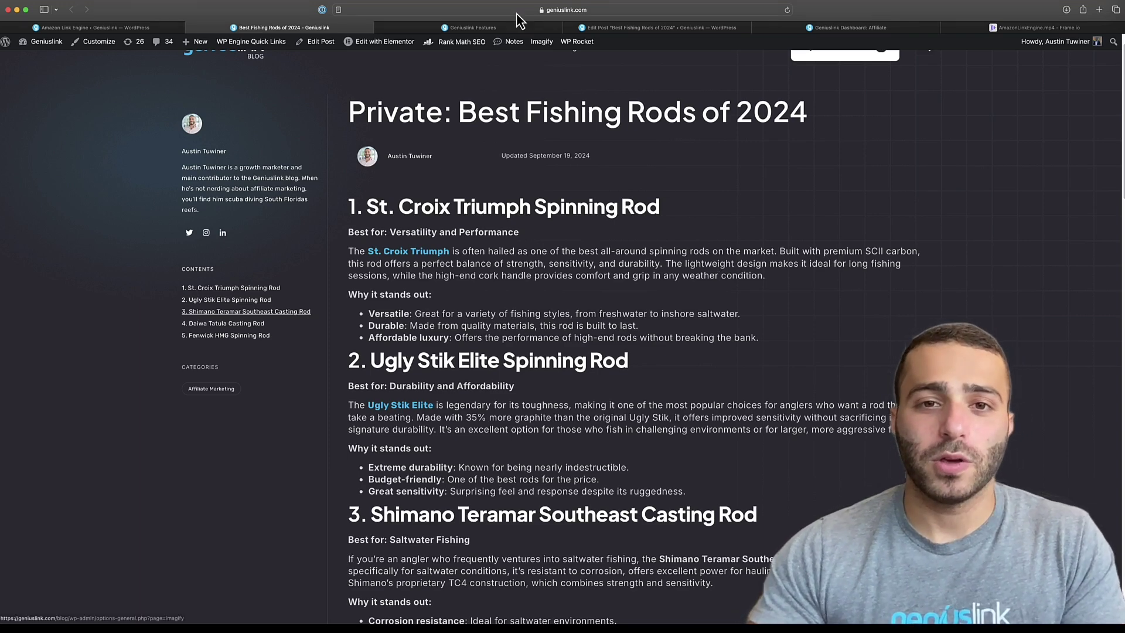
- Switch to the Geniuslink Features page on international commissions
{"action": "left_click", "coordinate": [473, 27]}
{"action": "scroll", "coordinate": [924, 317], "scroll_direction": "up", "scroll_amount": 5}
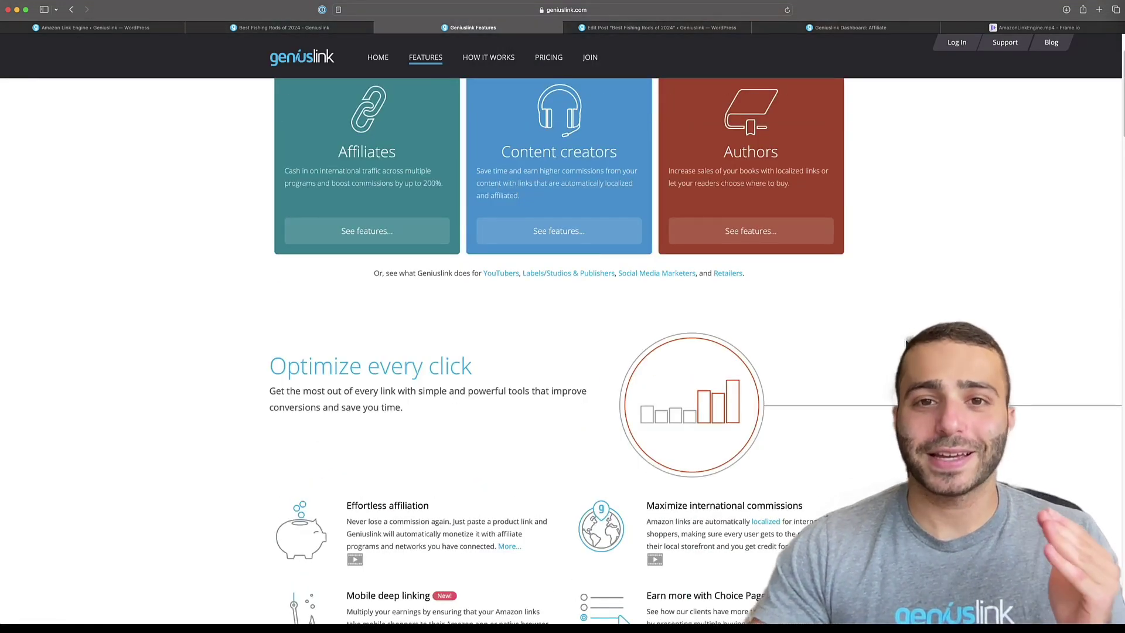
{"action": "scroll", "coordinate": [914, 331], "scroll_direction": "down", "scroll_amount": 5}
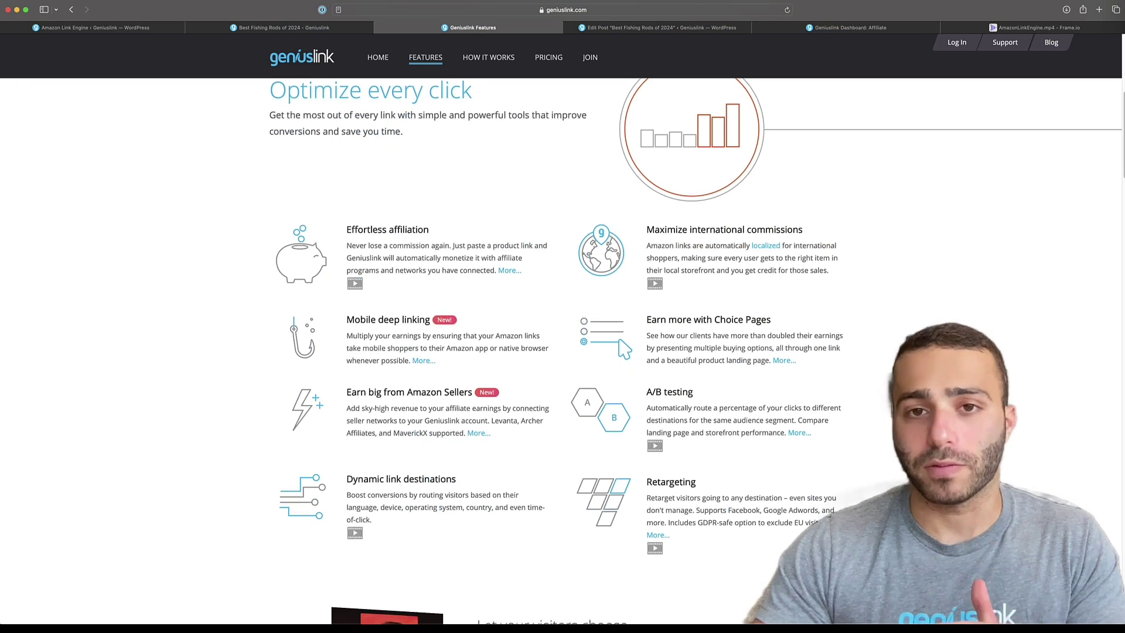
{"action": "scroll", "coordinate": [604, 221], "scroll_direction": "down", "scroll_amount": 1}
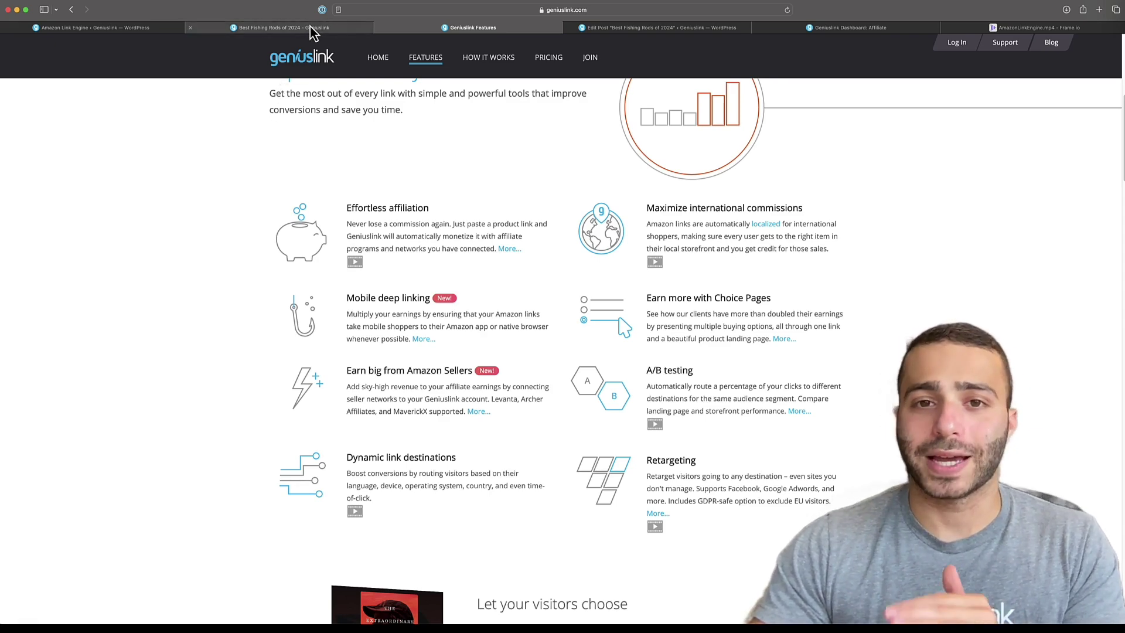
{"action": "mouse_move", "coordinate": [282, 27]}
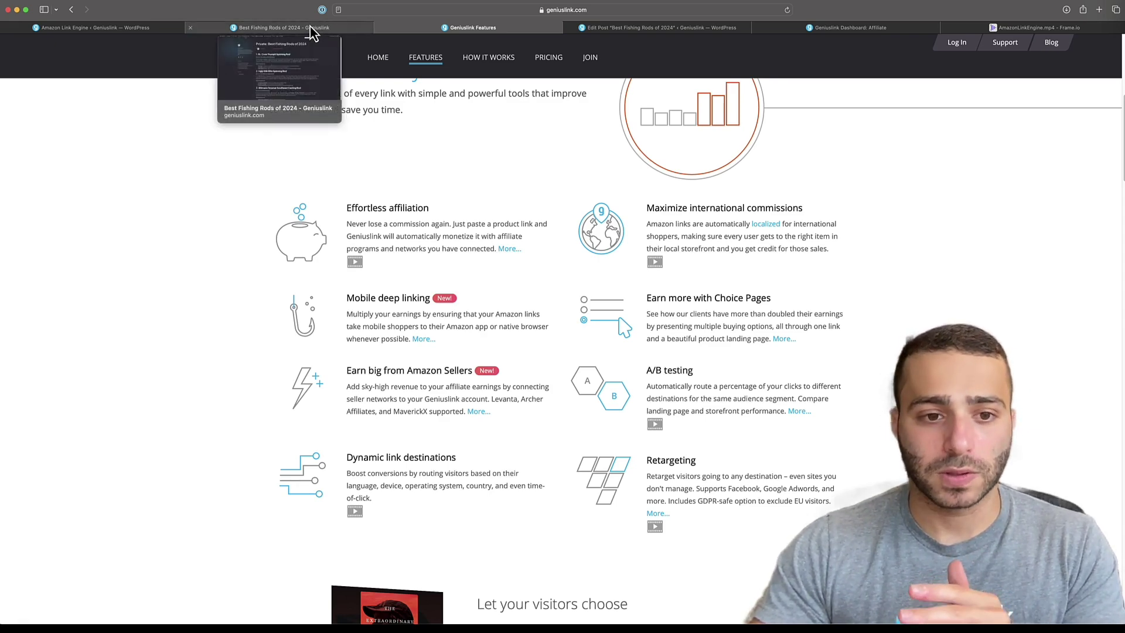
- Follow the St. Croix Triumph link to its Amazon page, then highlight Effortless affiliation on the Features page
{"action": "left_click", "coordinate": [308, 28]}
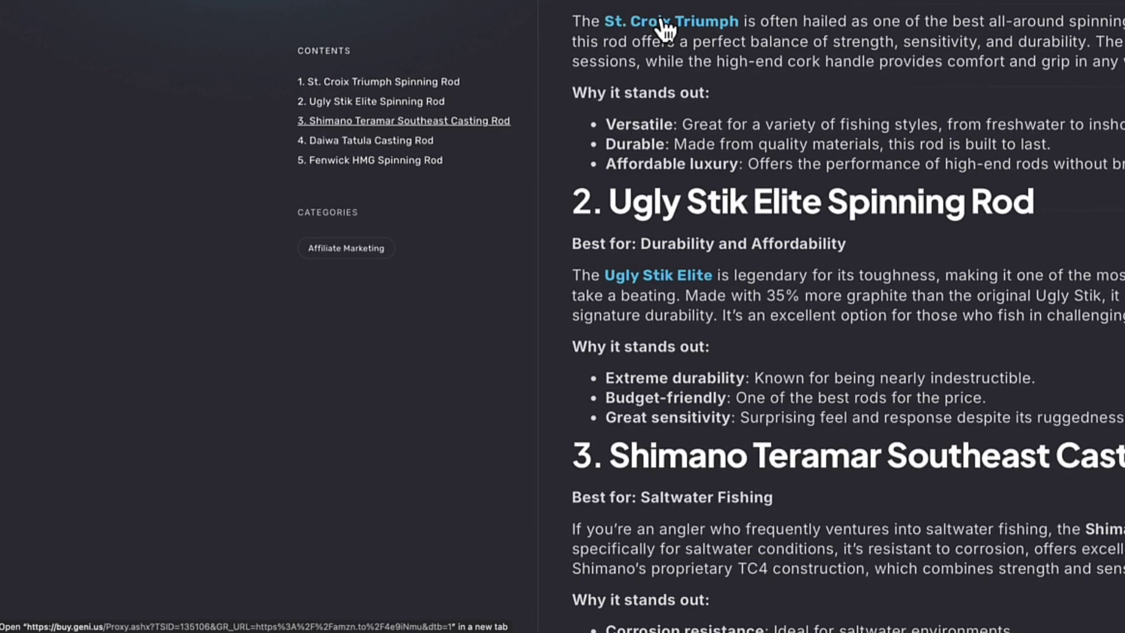
{"action": "left_click", "coordinate": [666, 31]}
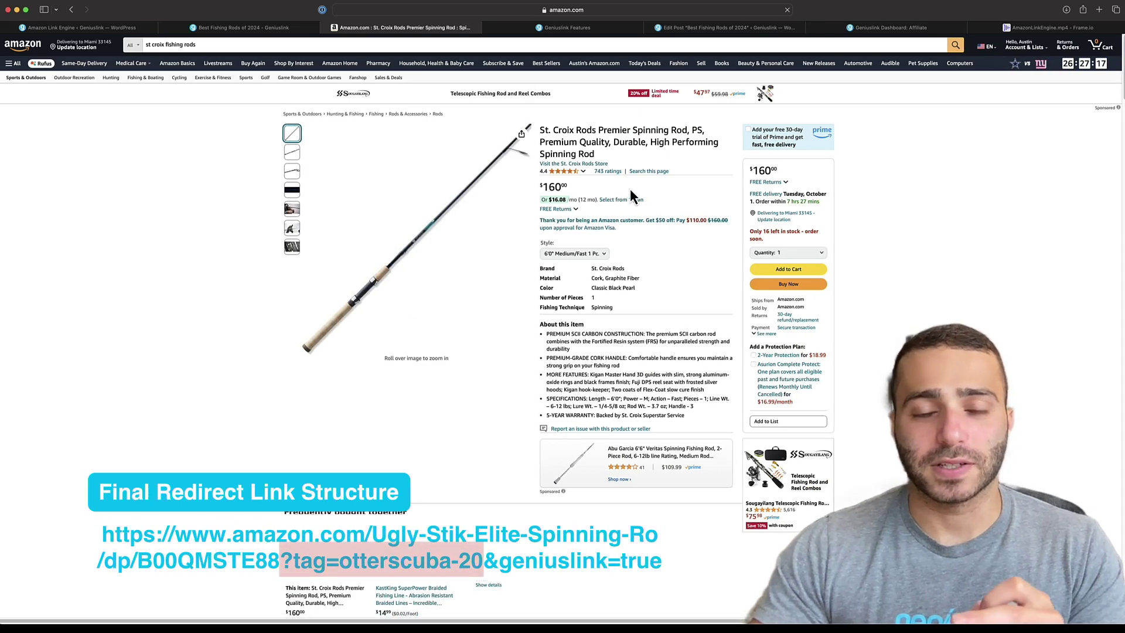
{"action": "left_click", "coordinate": [281, 27]}
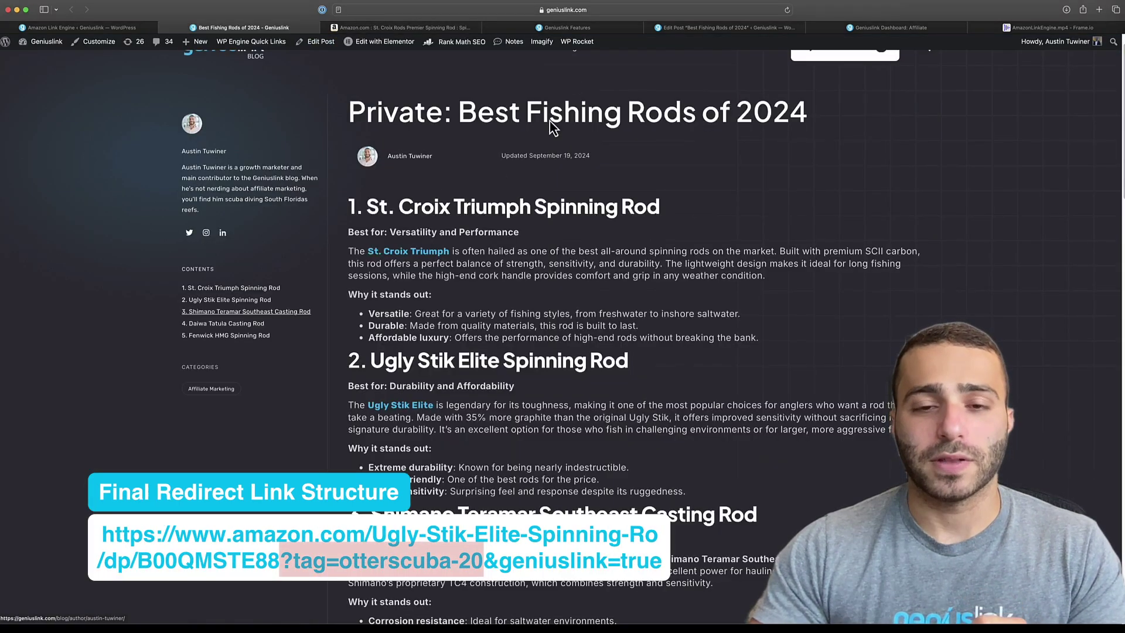
{"action": "left_click", "coordinate": [570, 30]}
{"action": "left_click_drag", "start_coordinate": [337, 213], "coordinate": [468, 218]}
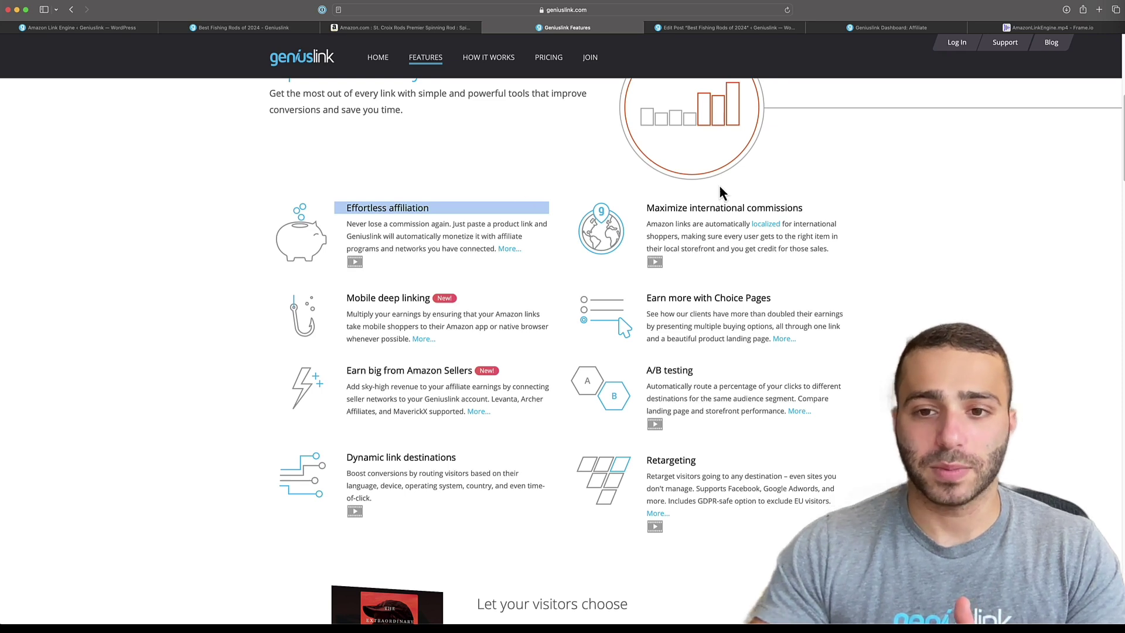
- Highlight the 'Maximize international commissions' feature, check the fishing rods article, and return to the Geniuslink Features page
{"action": "left_click_drag", "start_coordinate": [645, 211], "coordinate": [828, 208]}
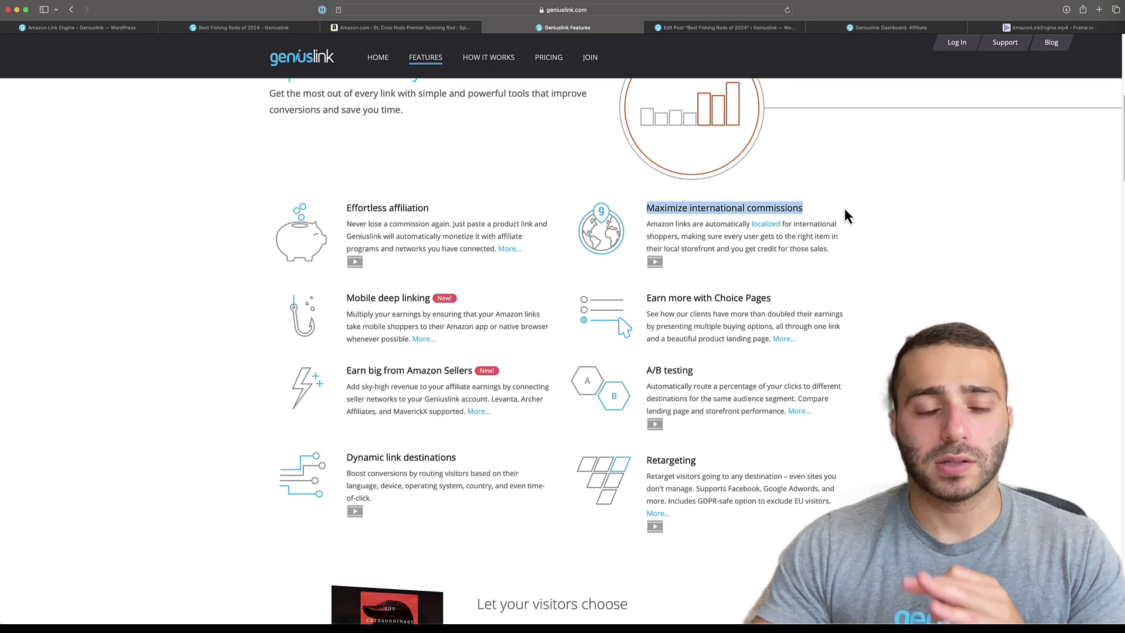
{"action": "left_click", "coordinate": [272, 29]}
{"action": "scroll", "coordinate": [531, 292], "scroll_direction": "down", "scroll_amount": 1}
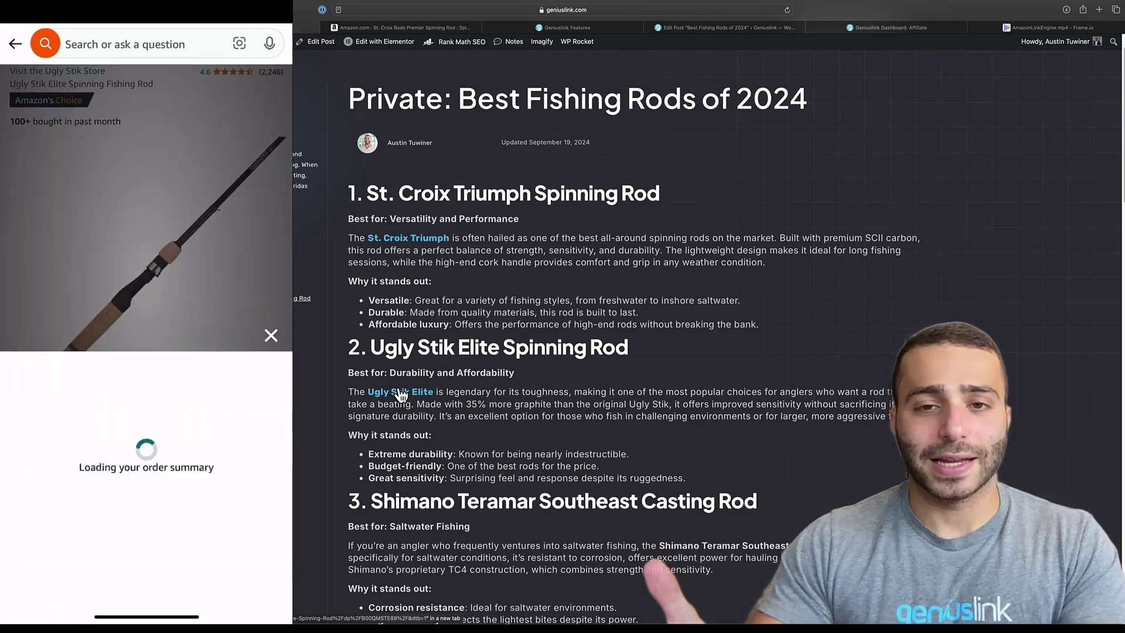
{"action": "left_click", "coordinate": [553, 33]}
{"action": "left_click", "coordinate": [598, 224]}
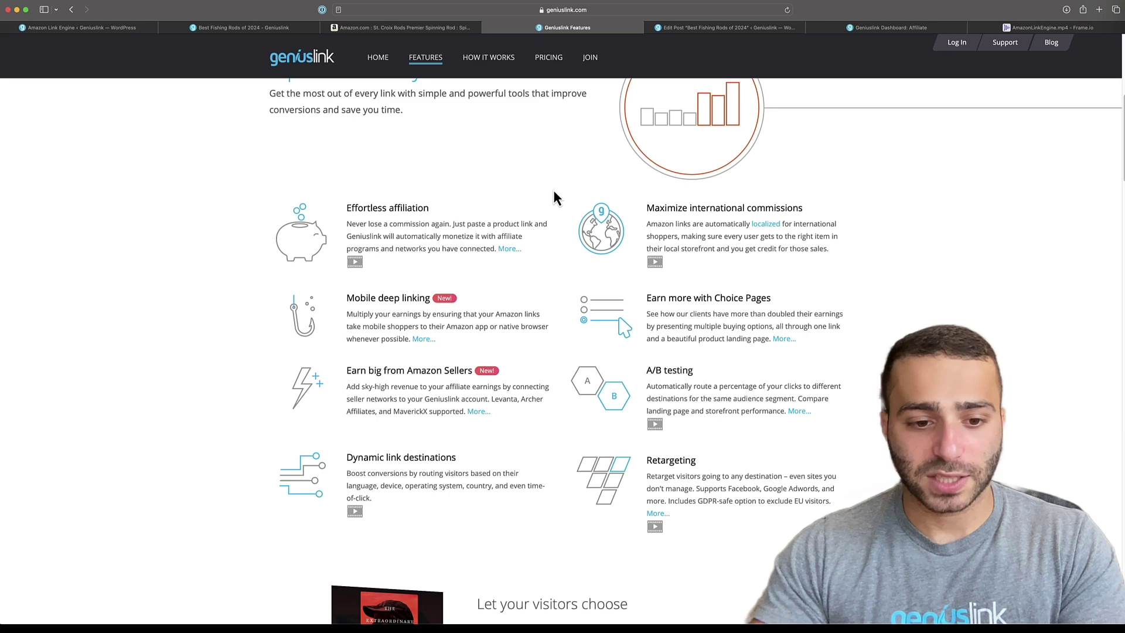
{"action": "scroll", "coordinate": [555, 195], "scroll_direction": "down", "scroll_amount": 1}
{"action": "scroll", "coordinate": [555, 195], "scroll_direction": "down", "scroll_amount": 2}
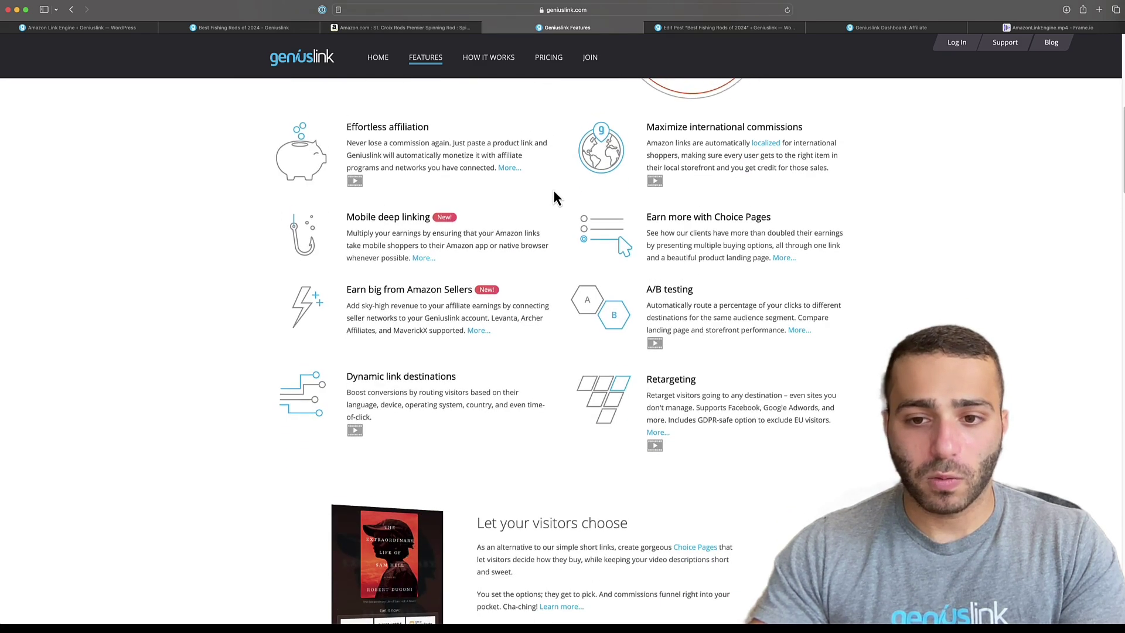
{"action": "scroll", "coordinate": [555, 195], "scroll_direction": "down", "scroll_amount": 5}
{"action": "scroll", "coordinate": [553, 189], "scroll_direction": "down", "scroll_amount": 5}
{"action": "scroll", "coordinate": [553, 188], "scroll_direction": "down", "scroll_amount": 2}
{"action": "scroll", "coordinate": [554, 188], "scroll_direction": "down", "scroll_amount": 2}
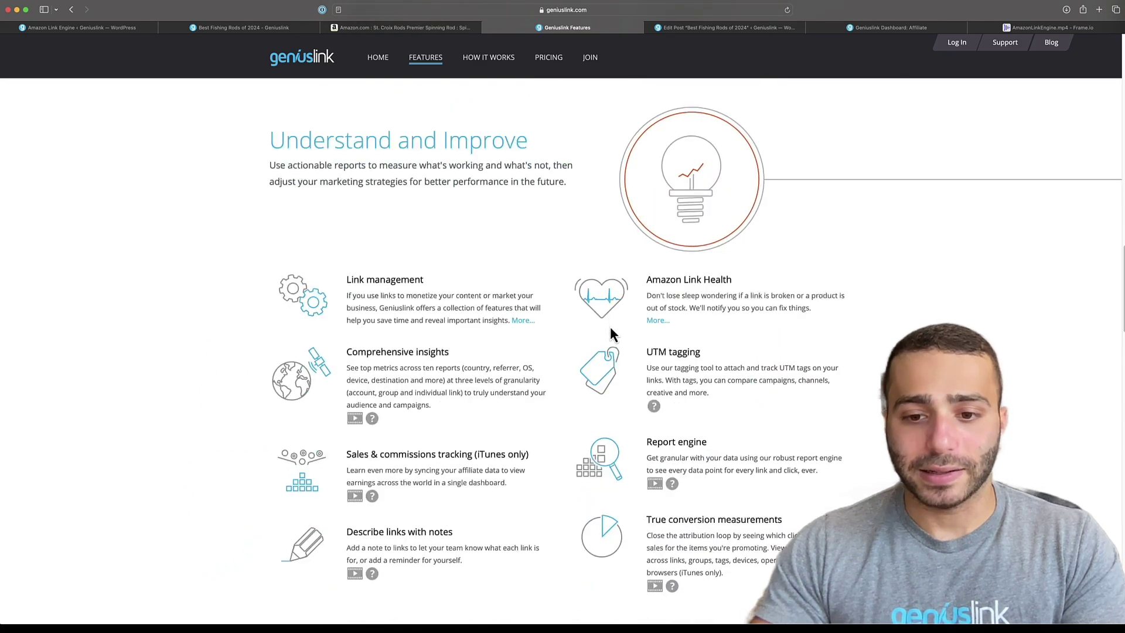
{"action": "left_click_drag", "start_coordinate": [611, 326], "coordinate": [623, 280]}
- Go to the Geniuslink dashboard home and highlight the link health alert flagging 141 Amazon links
{"action": "left_click", "coordinate": [765, 323]}
{"action": "left_click", "coordinate": [890, 26]}
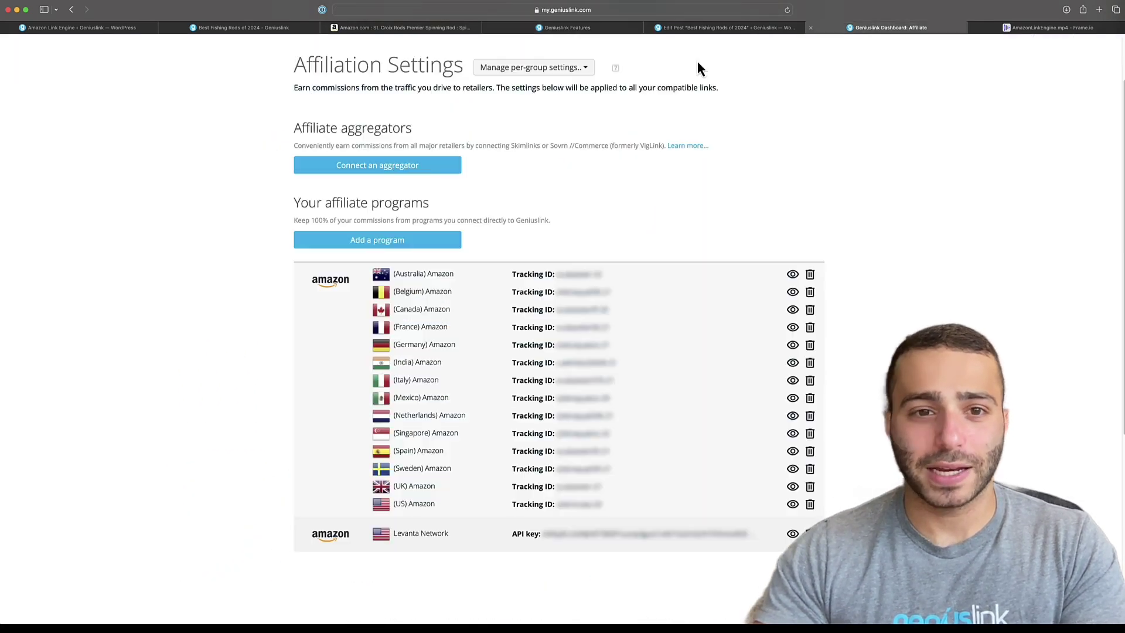
{"action": "left_click", "coordinate": [329, 69]}
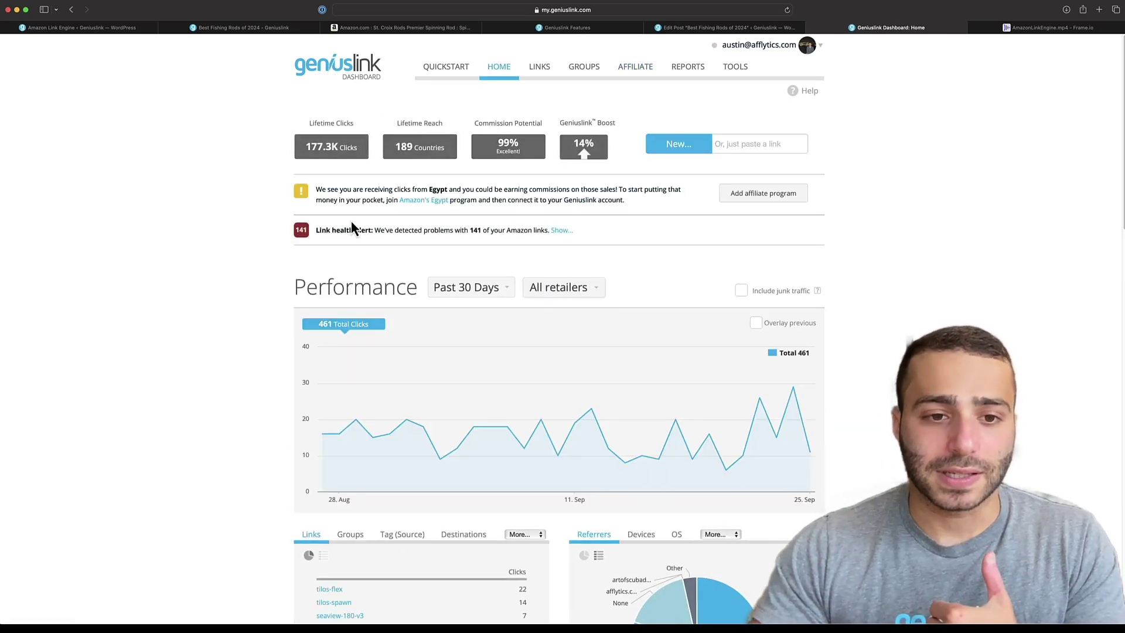
{"action": "left_click_drag", "start_coordinate": [312, 235], "coordinate": [614, 236]}
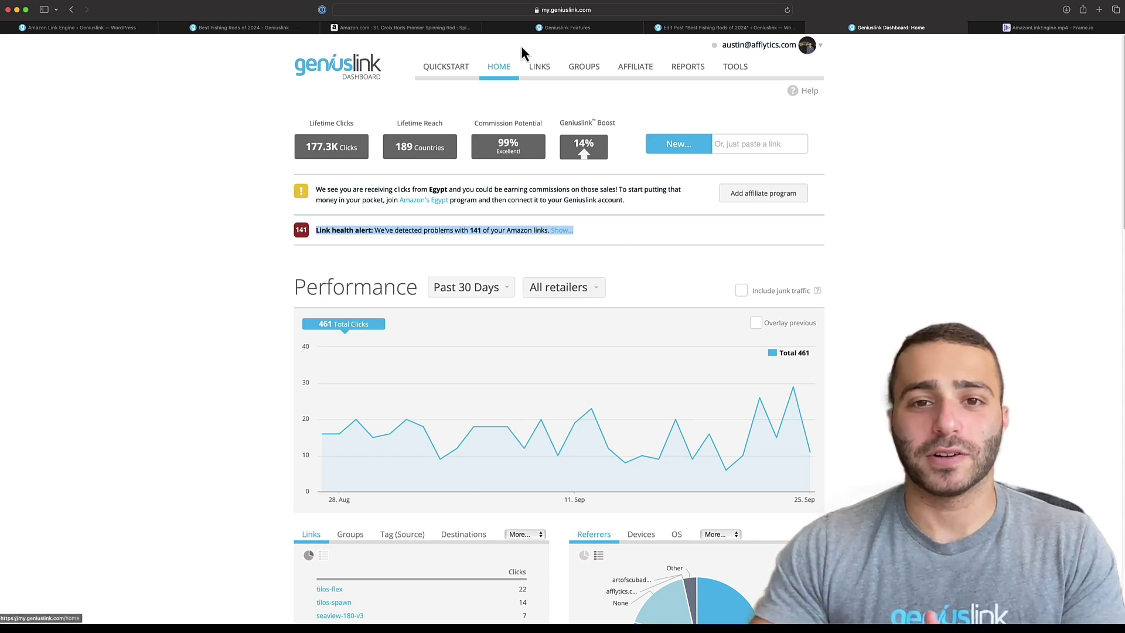
- Return to the Geniuslink Features page at the 'Optimize every click' section
{"action": "left_click", "coordinate": [532, 27]}
{"action": "scroll", "coordinate": [514, 204], "scroll_direction": "down", "scroll_amount": 2}
{"action": "scroll", "coordinate": [514, 206], "scroll_direction": "up", "scroll_amount": 5}
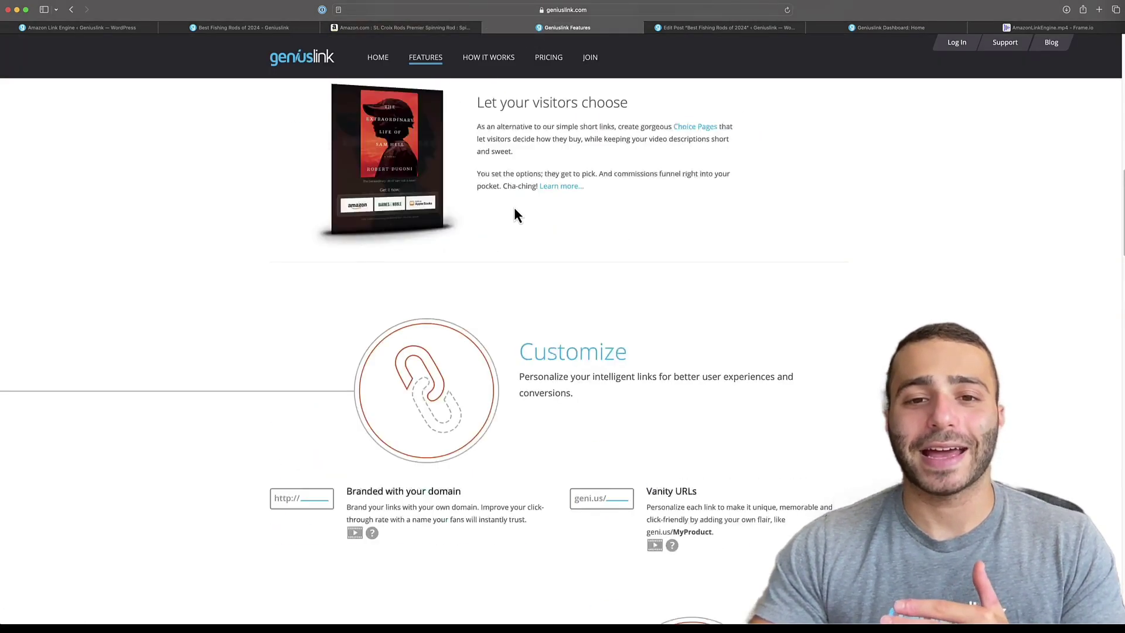
{"action": "scroll", "coordinate": [514, 207], "scroll_direction": "up", "scroll_amount": 5}
{"action": "scroll", "coordinate": [514, 207], "scroll_direction": "up", "scroll_amount": 5}
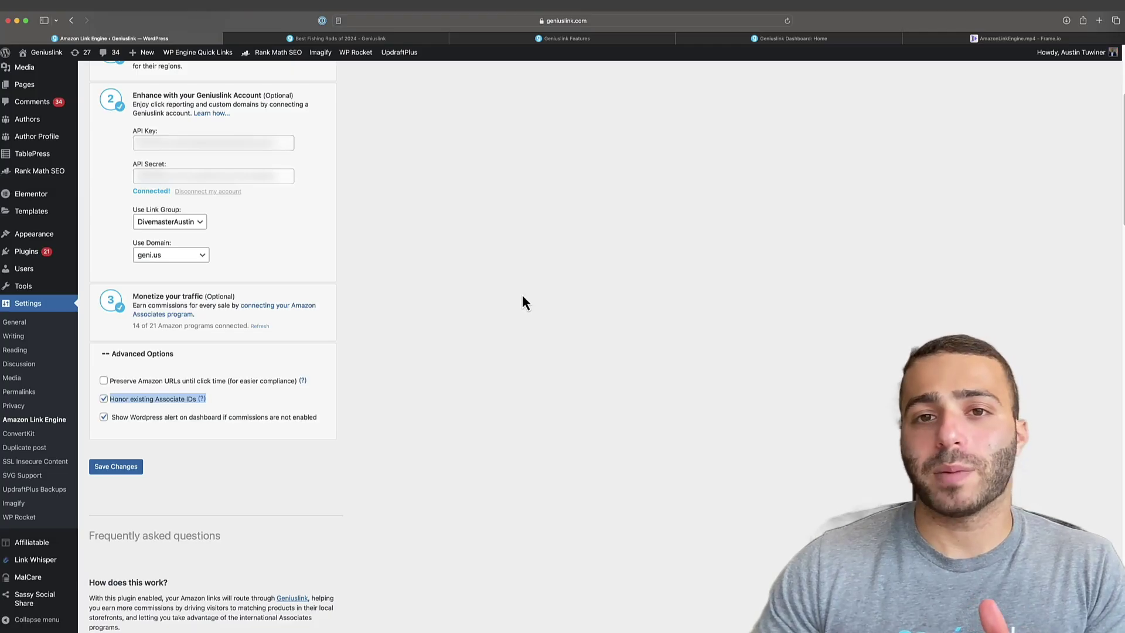
- Clear the text selection on the Amazon Link Engine advanced options
{"action": "left_click", "coordinate": [522, 295]}
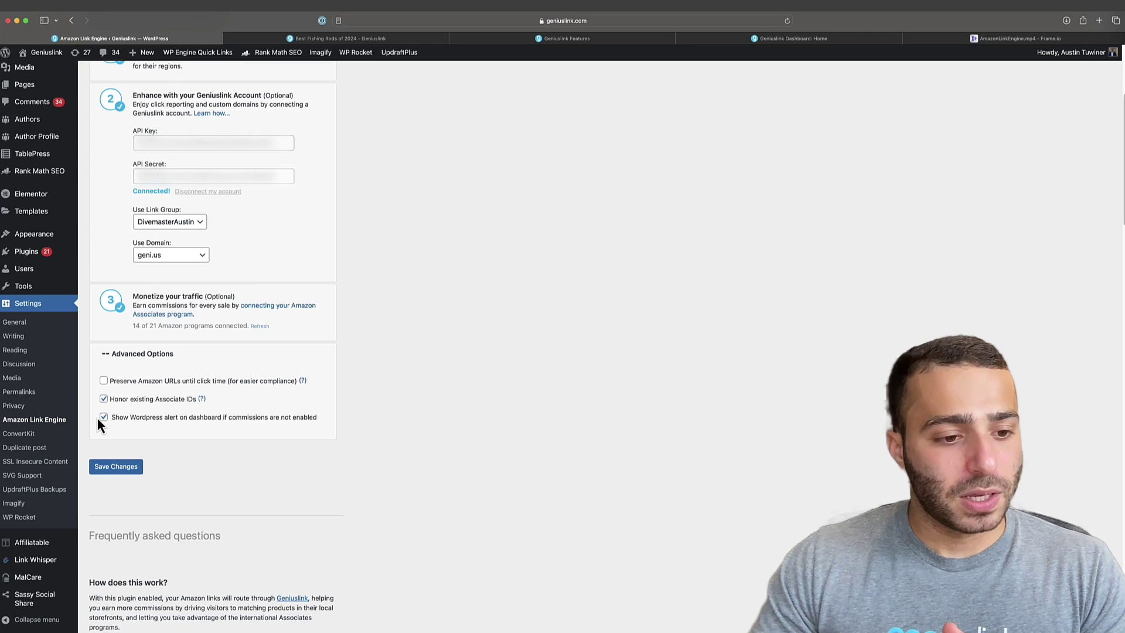
- Enable 'Preserve Amazon URLs until click time' in Amazon Link Engine and save the plugin settings
{"action": "mouse_move", "coordinate": [99, 417]}
{"action": "left_mouse_down"}
{"action": "mouse_move", "coordinate": [322, 415]}
{"action": "mouse_move", "coordinate": [114, 387]}
{"action": "left_mouse_up"}
{"action": "left_click", "coordinate": [368, 40]}
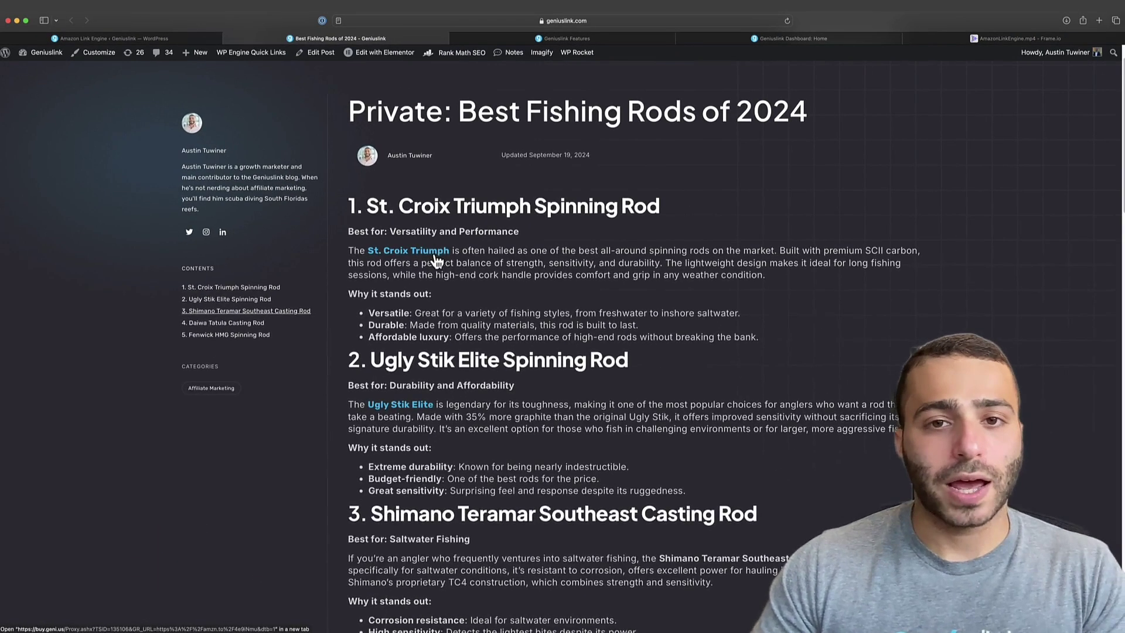
{"action": "left_click", "coordinate": [194, 35]}
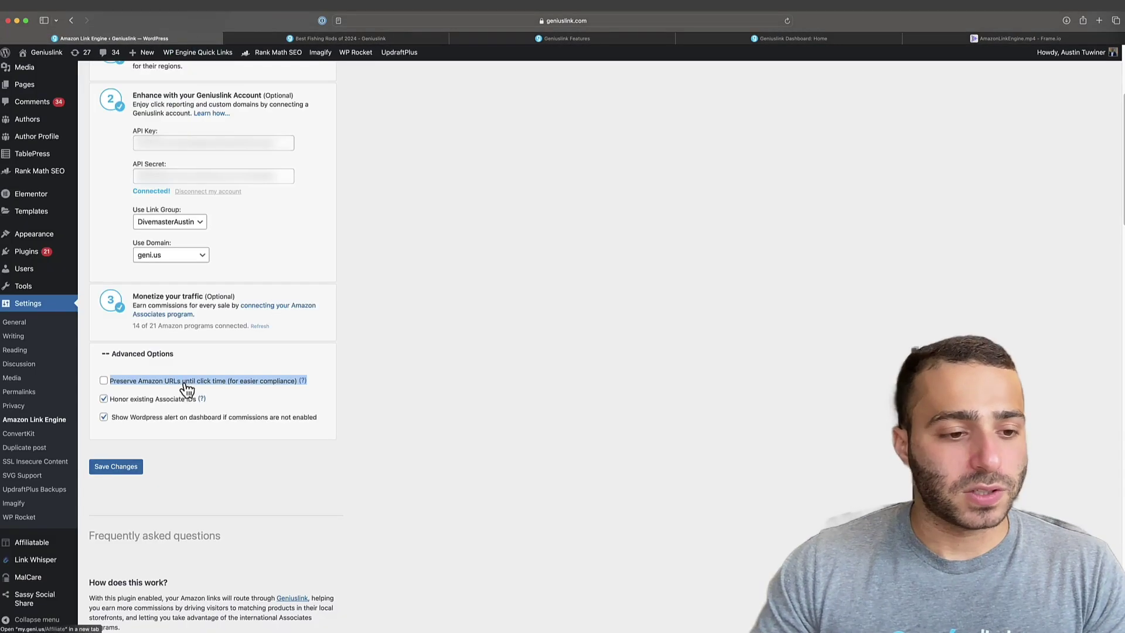
{"action": "left_click", "coordinate": [103, 382]}
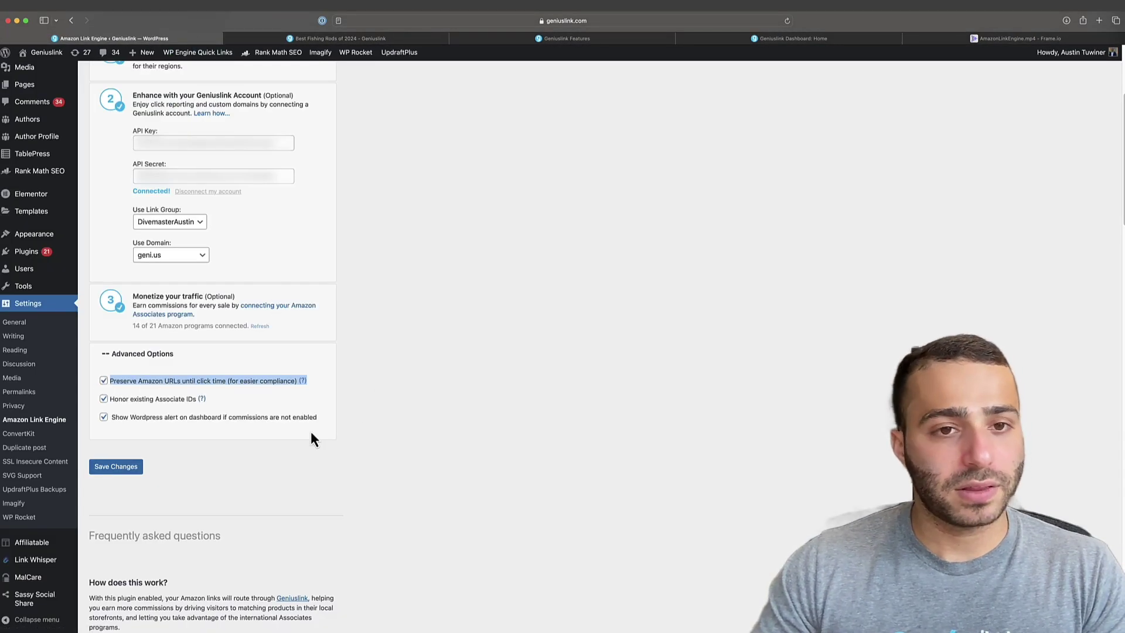
{"action": "left_click", "coordinate": [133, 468]}
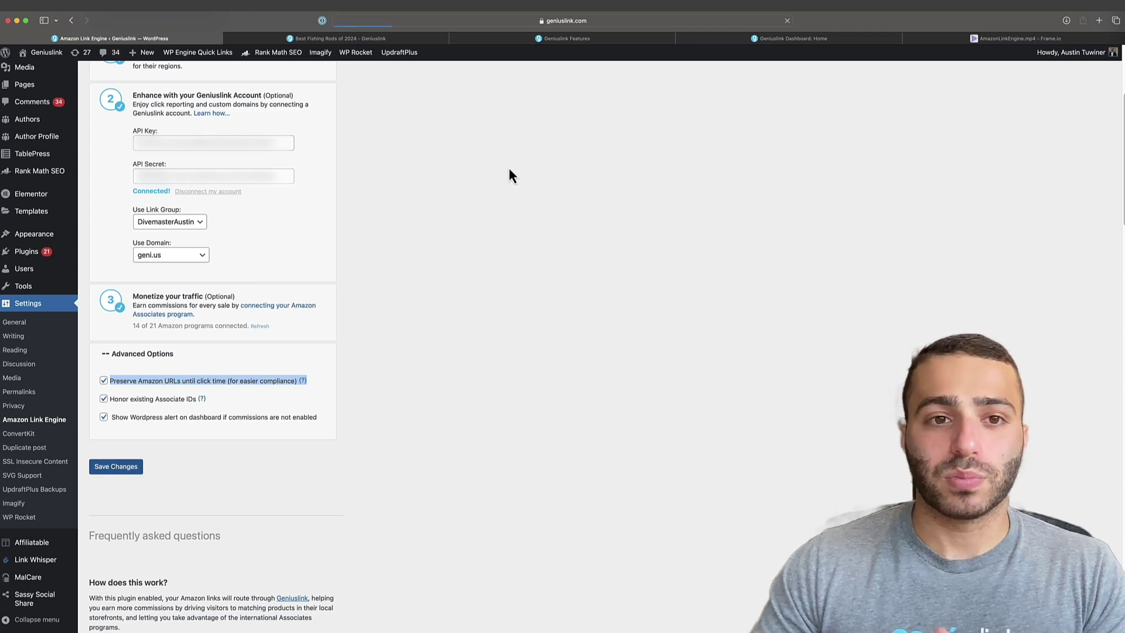
- Reload the Best Fishing Rods of 2024 article and test the St. Croix Triumph Amazon link
{"action": "left_click", "coordinate": [379, 41]}
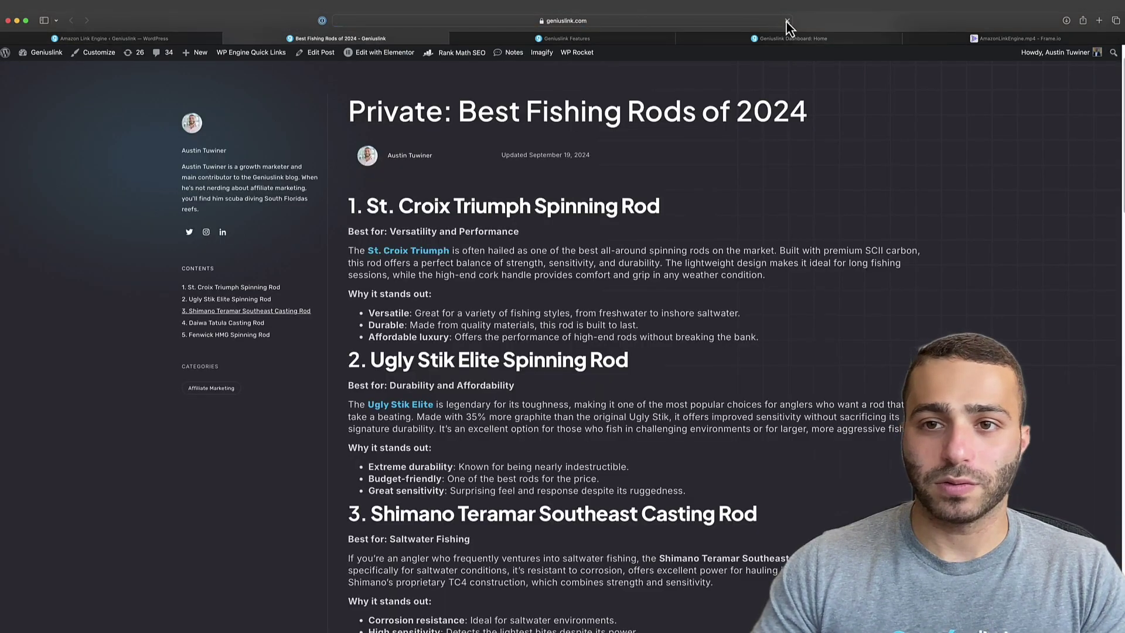
{"action": "left_click", "coordinate": [787, 20]}
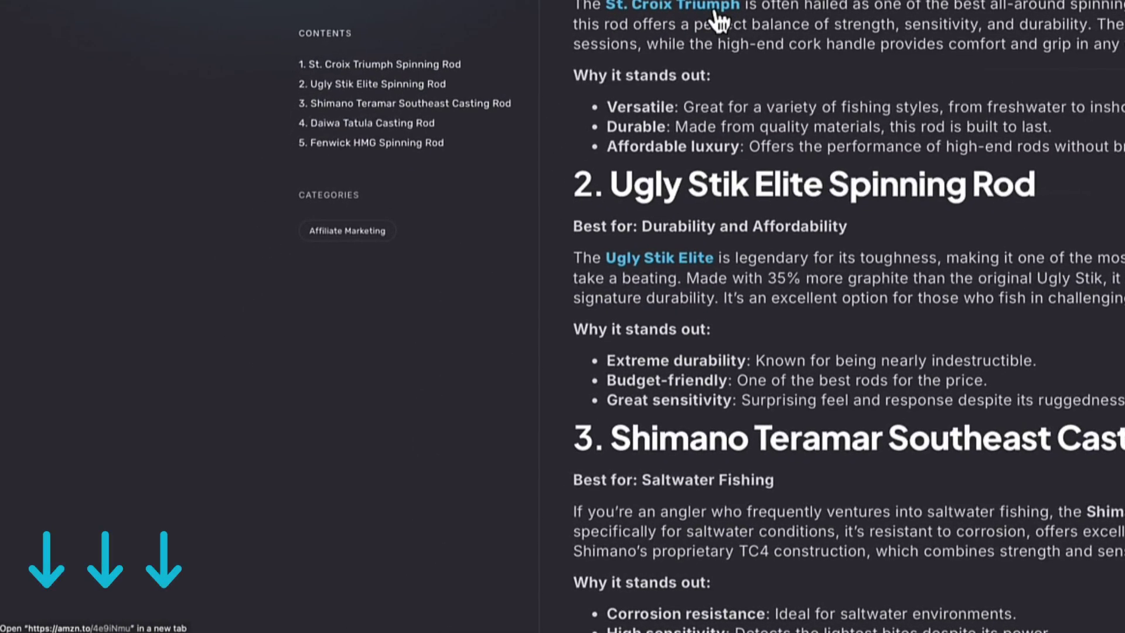
{"action": "left_click", "coordinate": [717, 18], "text": "ctrl"}
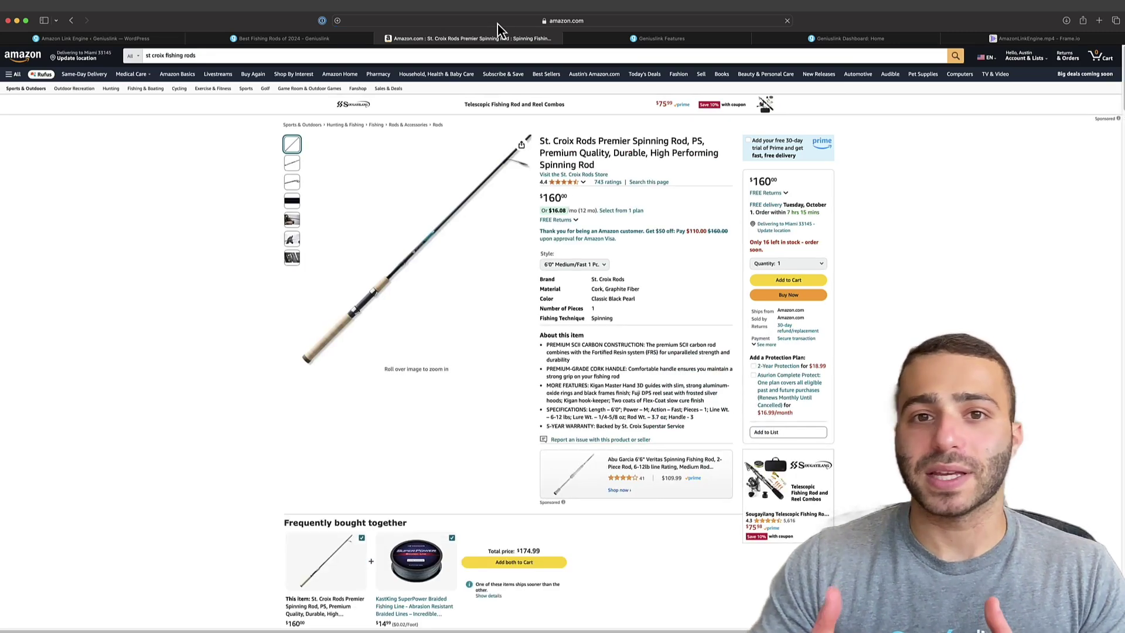
{"action": "left_click", "coordinate": [306, 38]}
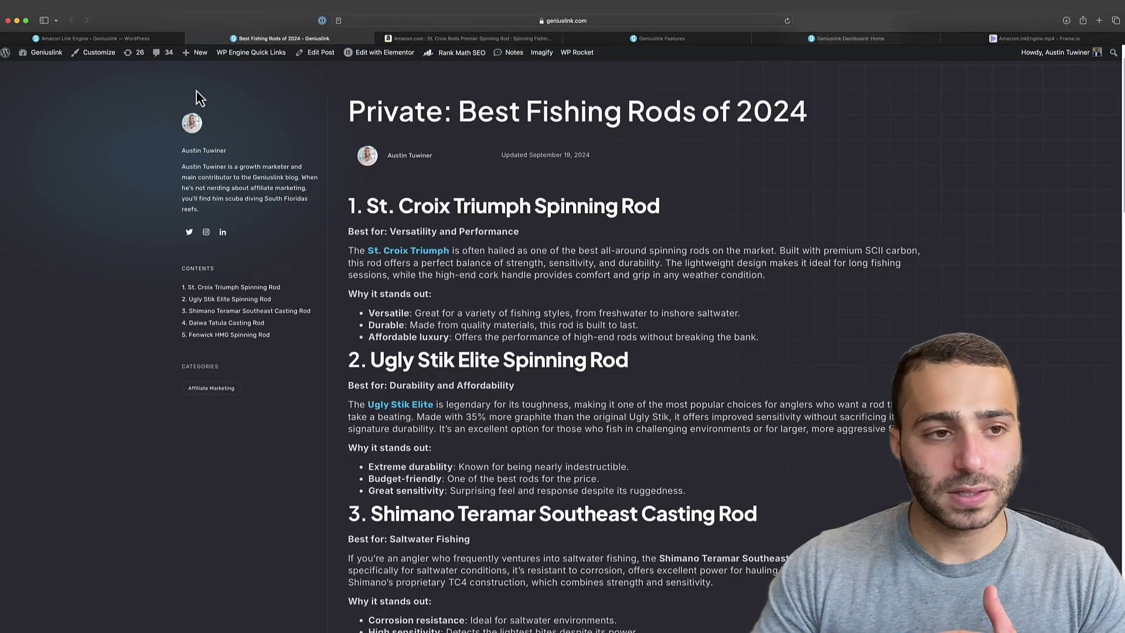
- Expand the Amazon Link Engine advanced options to show all three checked, highlighting the link group setting
{"action": "left_click", "coordinate": [145, 38]}
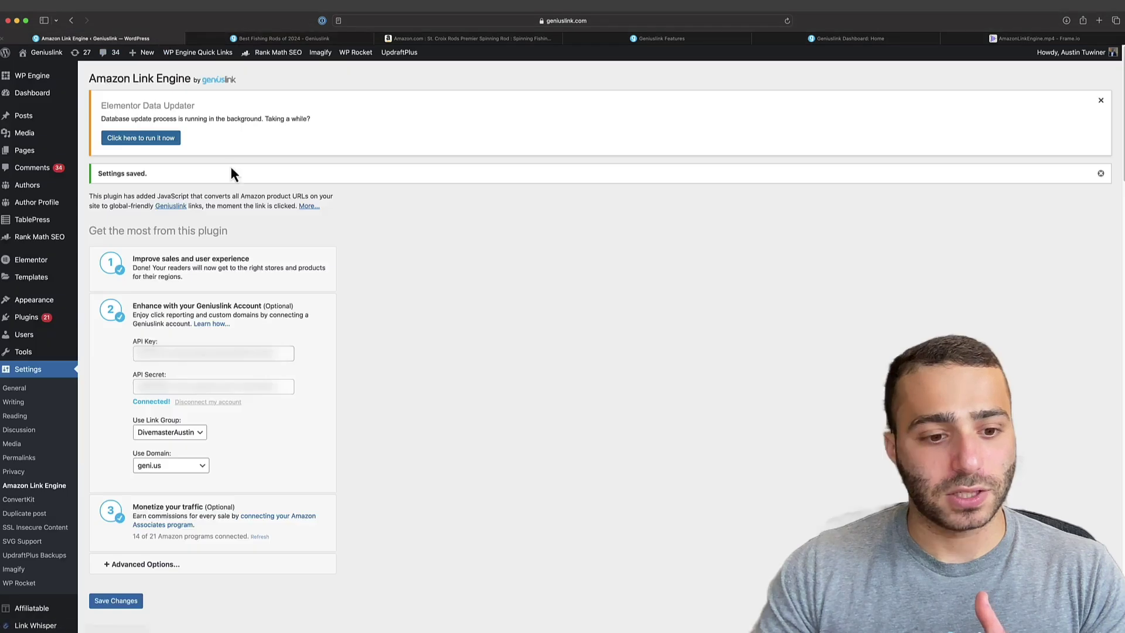
{"action": "left_click", "coordinate": [171, 553]}
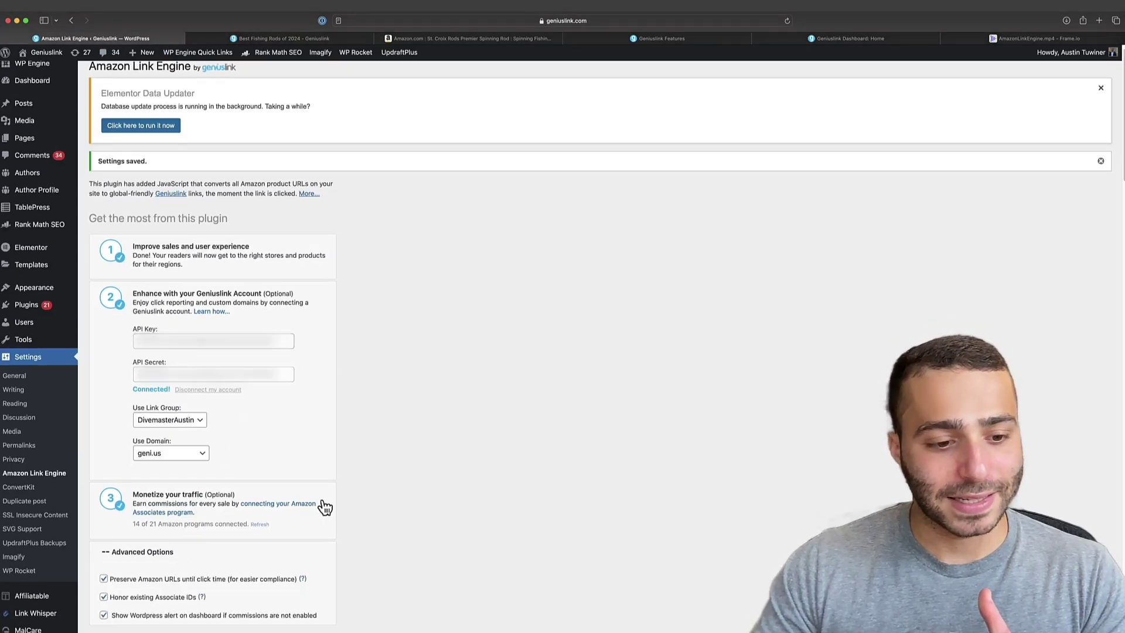
{"action": "scroll", "coordinate": [322, 502], "scroll_direction": "down", "scroll_amount": 3}
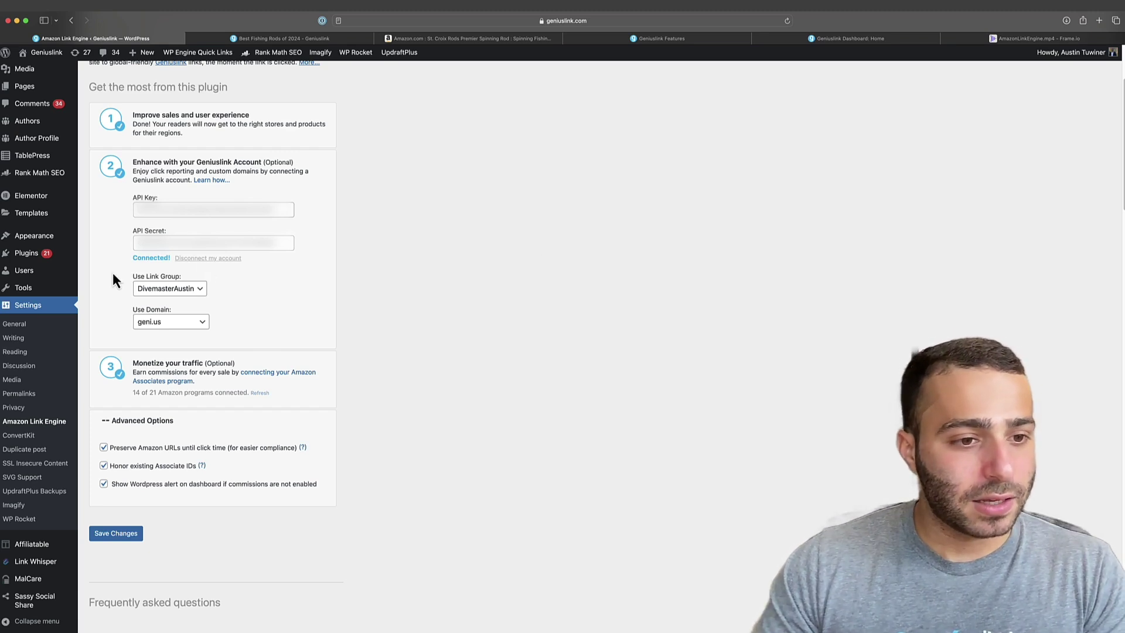
{"action": "left_click_drag", "start_coordinate": [115, 275], "coordinate": [218, 281]}
{"action": "left_click", "coordinate": [120, 310]}
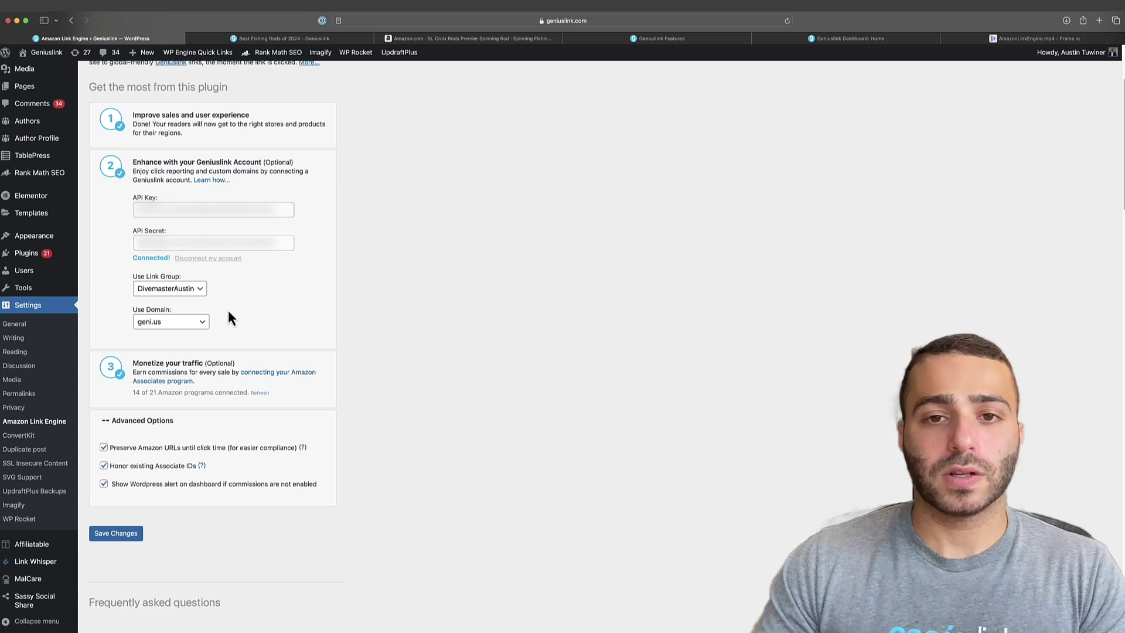